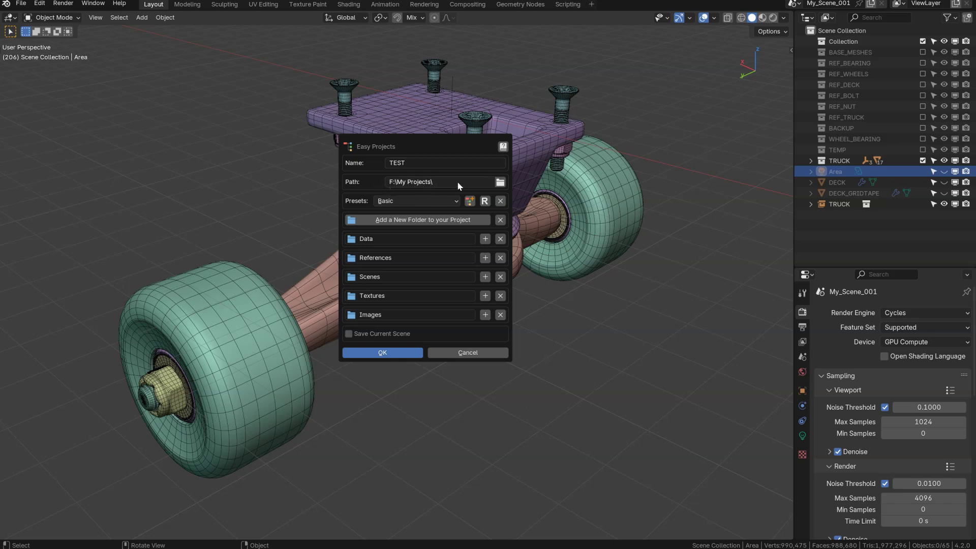
Step: Create the TEST project from the Painter preset, saving the current scene as My_Scene_001 to Scenes/Blender
{"action": "left_click", "coordinate": [411, 201]}
{"action": "left_click", "coordinate": [399, 201]}
{"action": "left_click", "coordinate": [396, 237]}
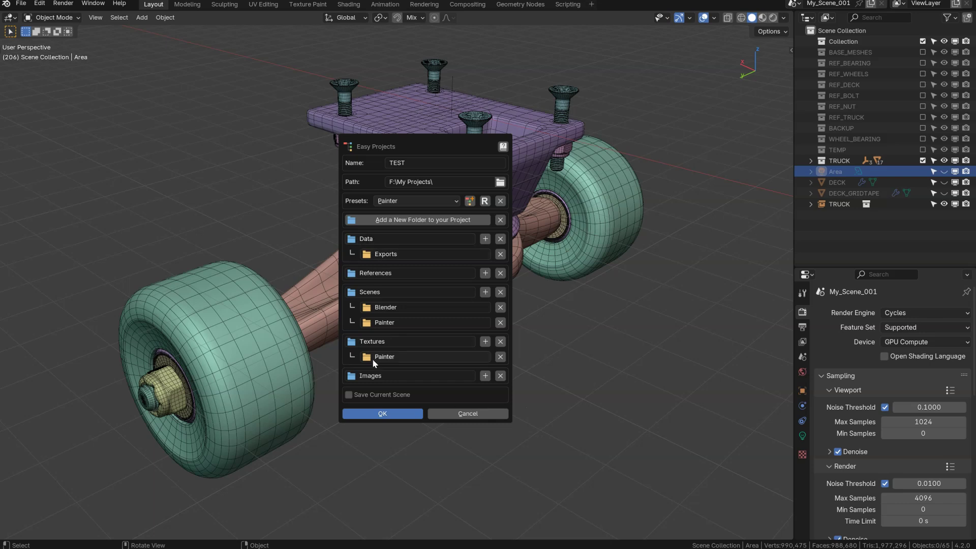
{"action": "left_click", "coordinate": [349, 395]}
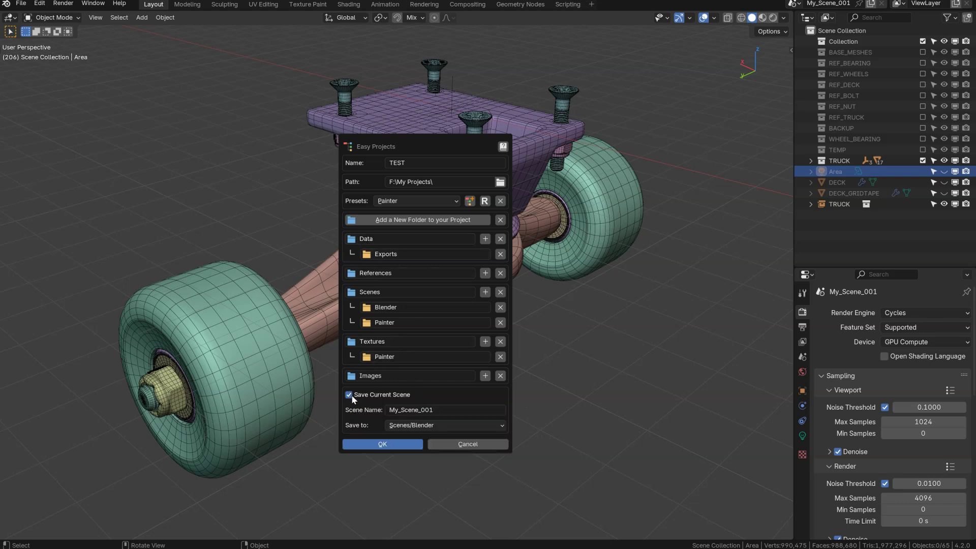
{"action": "left_click", "coordinate": [414, 410]}
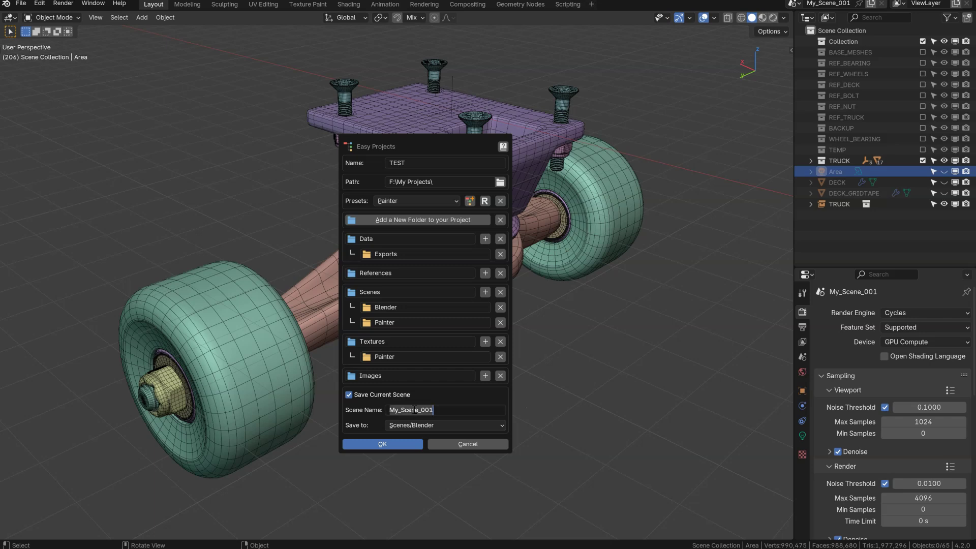
{"action": "left_click", "coordinate": [416, 426]}
{"action": "left_click", "coordinate": [371, 446]}
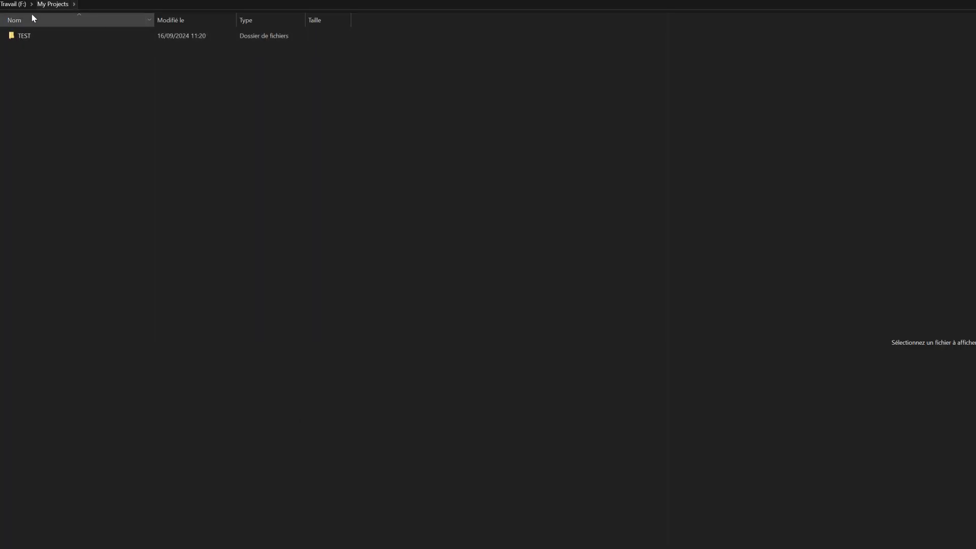
Step: In File Explorer, inspect the created TEST project folders down to Scenes/Blender
{"action": "left_click", "coordinate": [24, 37]}
{"action": "double_click", "coordinate": [23, 37]}
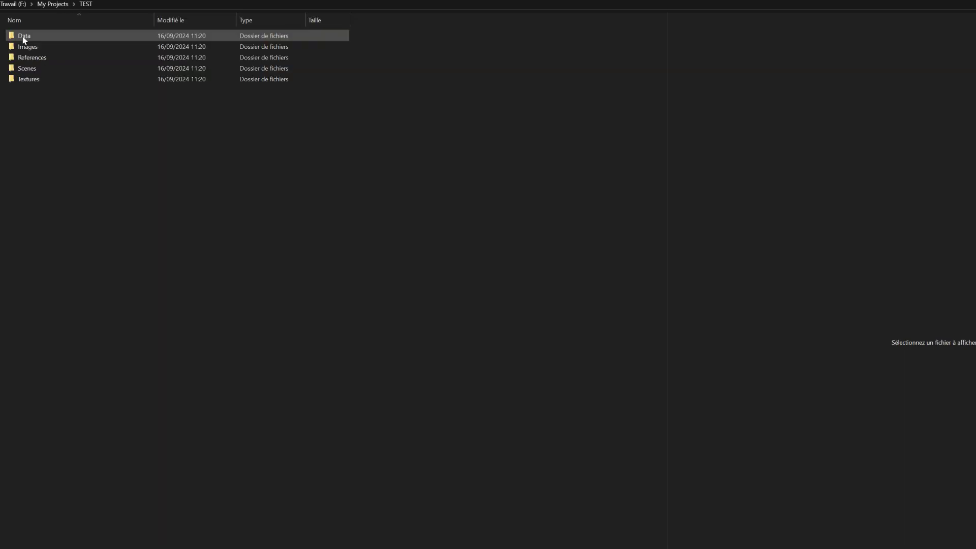
{"action": "double_click", "coordinate": [30, 67]}
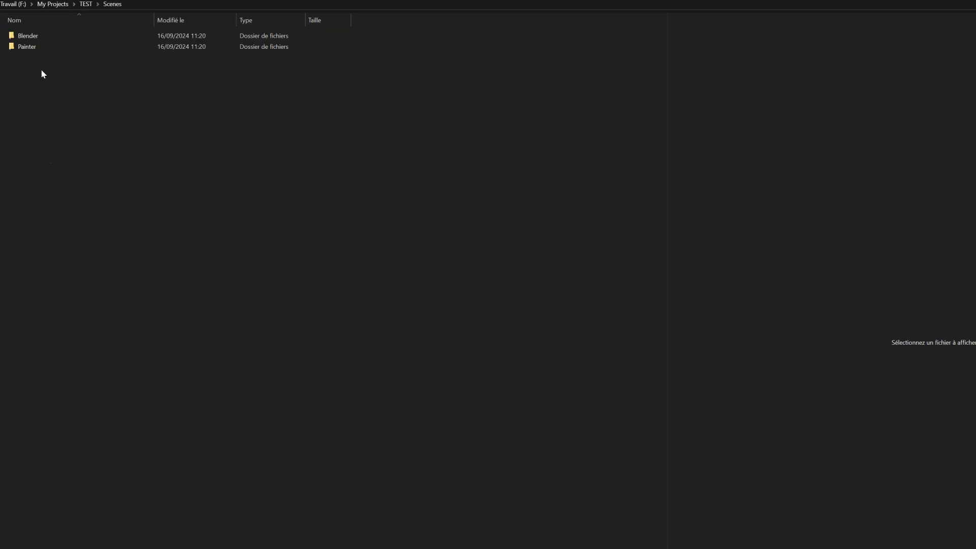
{"action": "left_click", "coordinate": [31, 38]}
{"action": "double_click", "coordinate": [32, 37]}
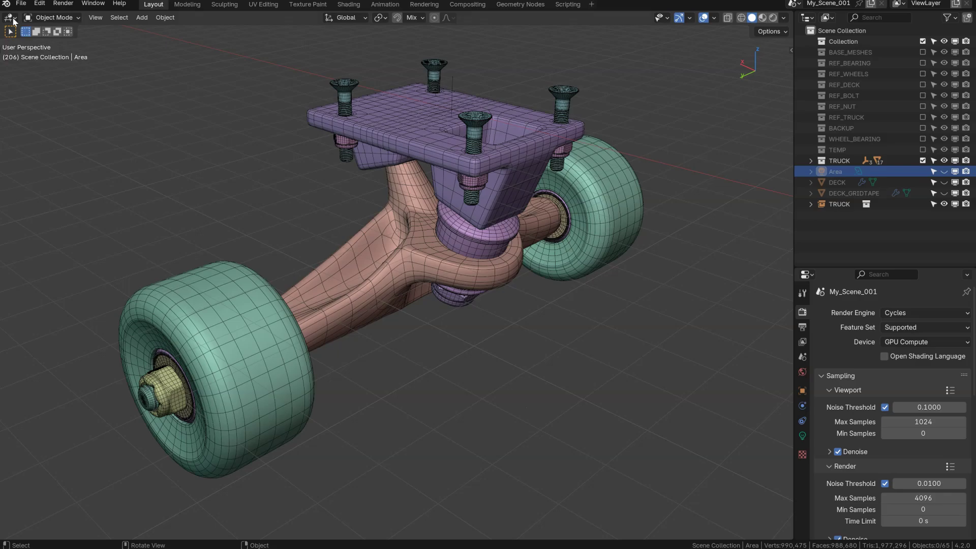
Step: Back in Blender, start a new Easy Projects project based on the Painter preset
{"action": "left_click", "coordinate": [21, 3]}
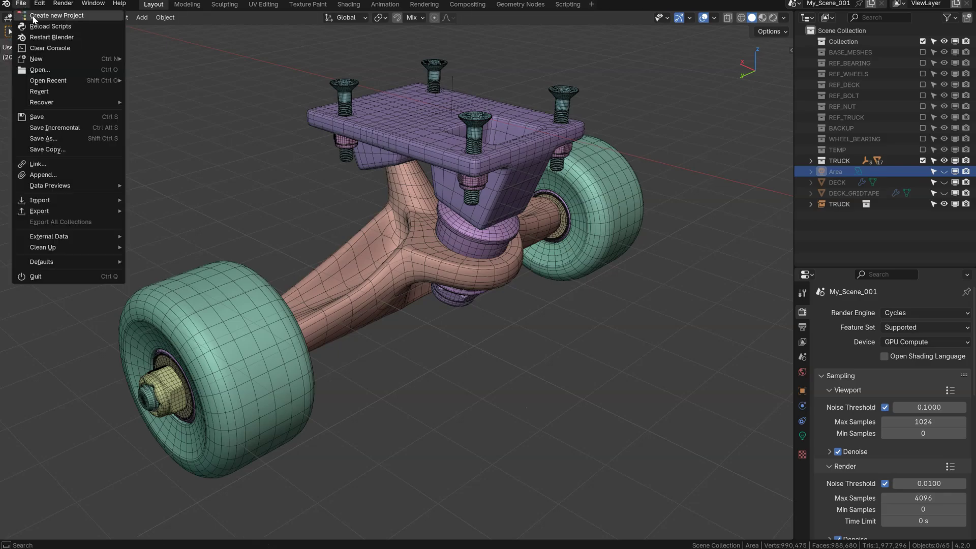
{"action": "left_click", "coordinate": [33, 16]}
{"action": "left_click_drag", "start_coordinate": [70, 16], "coordinate": [431, 128]}
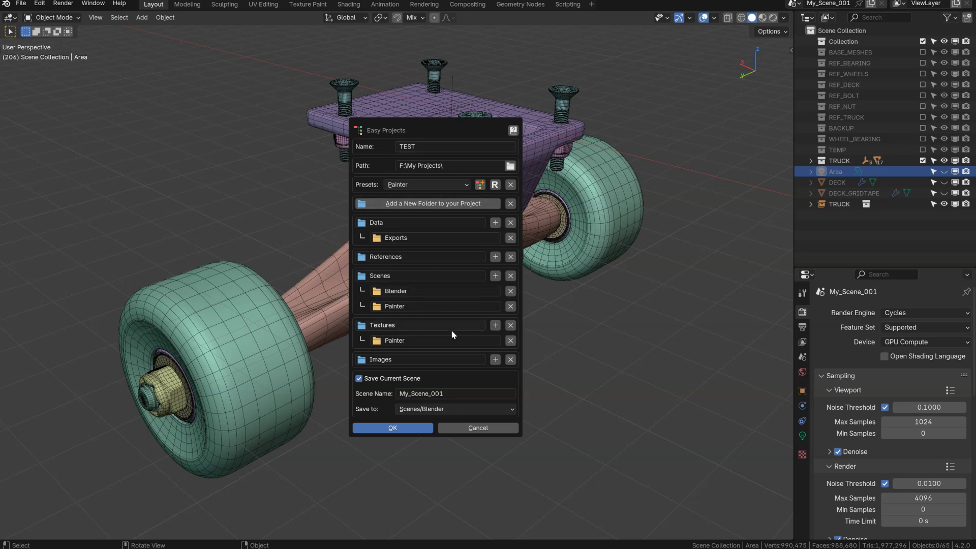
{"action": "left_click", "coordinate": [431, 186]}
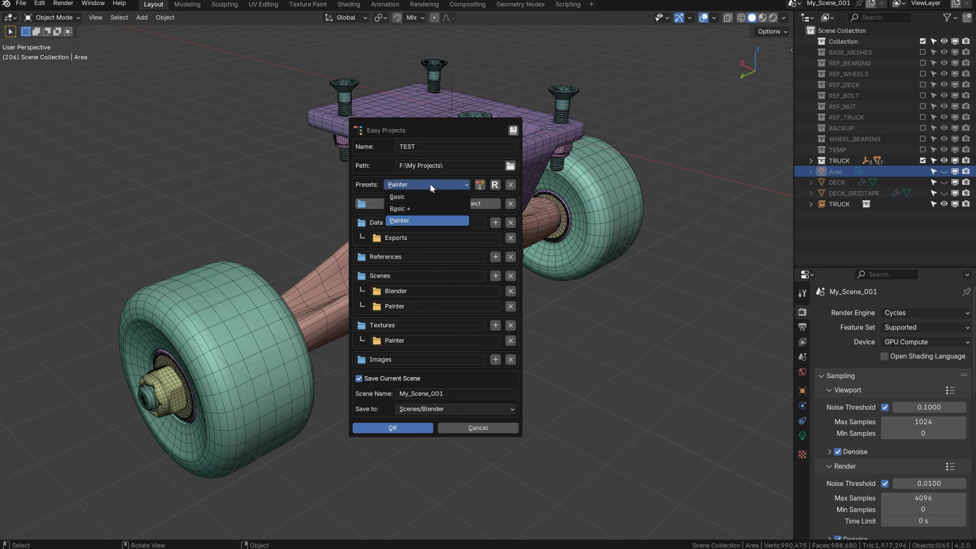
{"action": "left_click", "coordinate": [422, 219]}
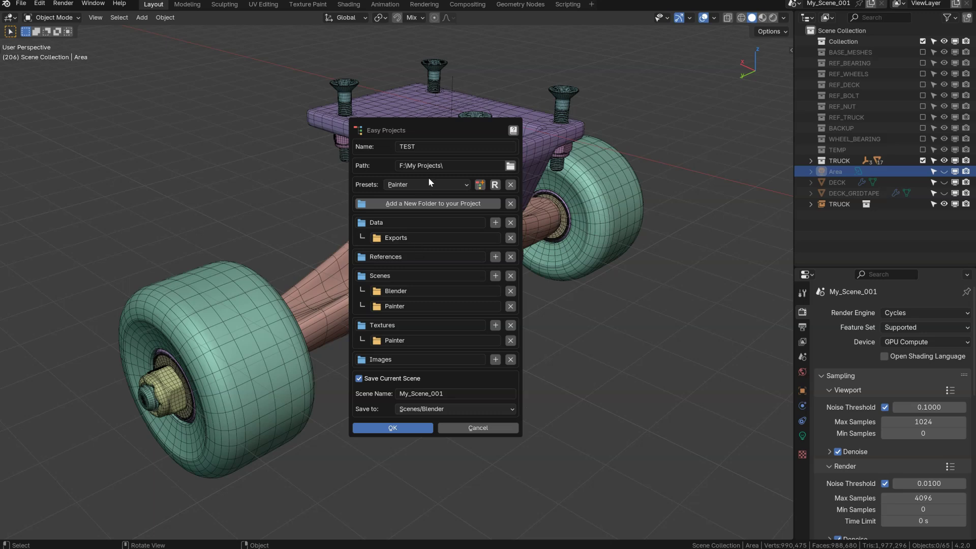
Step: Disable saving the current scene and remove the Images folder, both Painter subfolders and the Exports subfolder from the project
{"action": "left_click", "coordinate": [360, 378]}
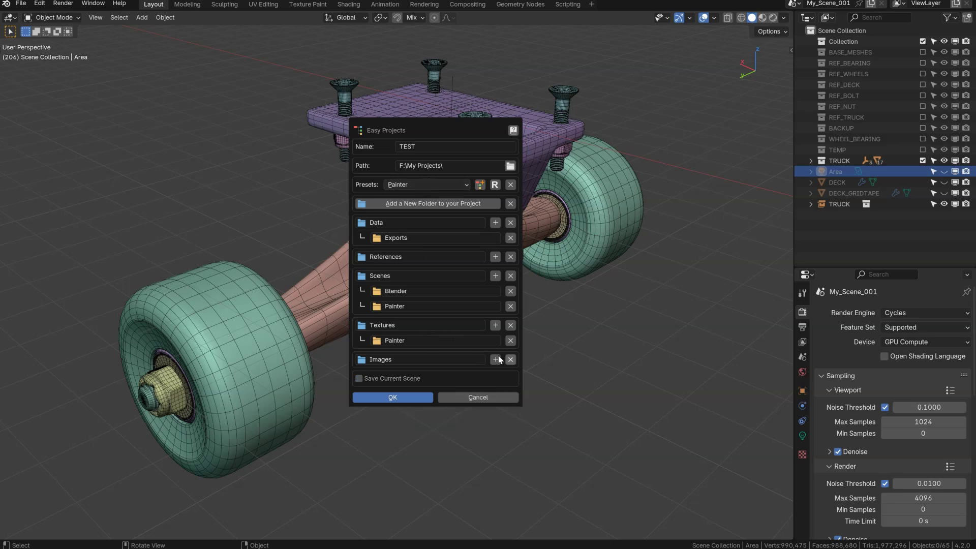
{"action": "left_click", "coordinate": [511, 360]}
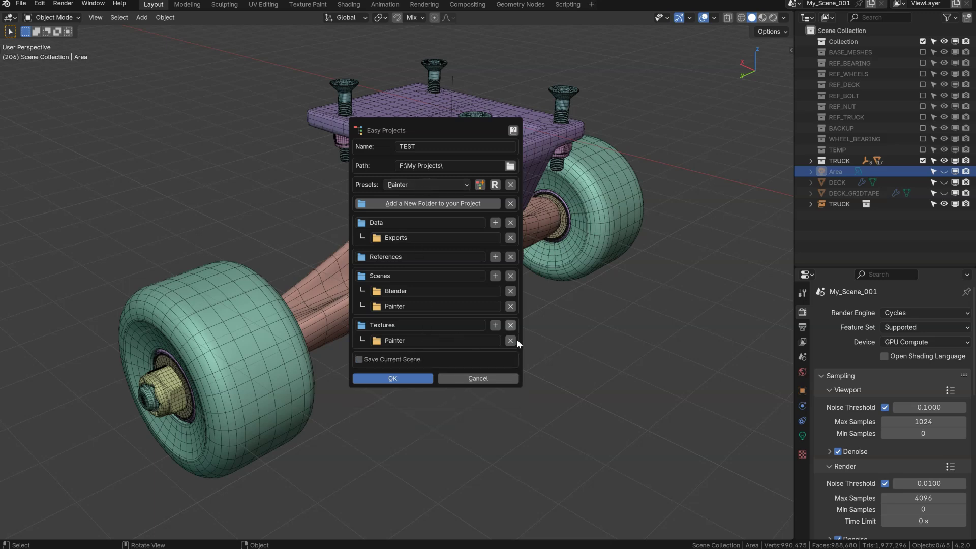
{"action": "left_click", "coordinate": [511, 341]}
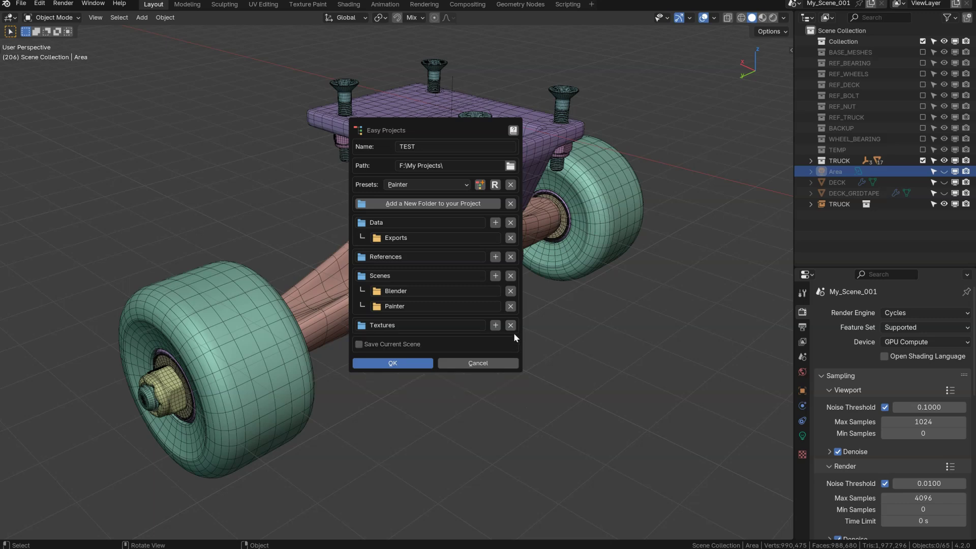
{"action": "left_click", "coordinate": [511, 306]}
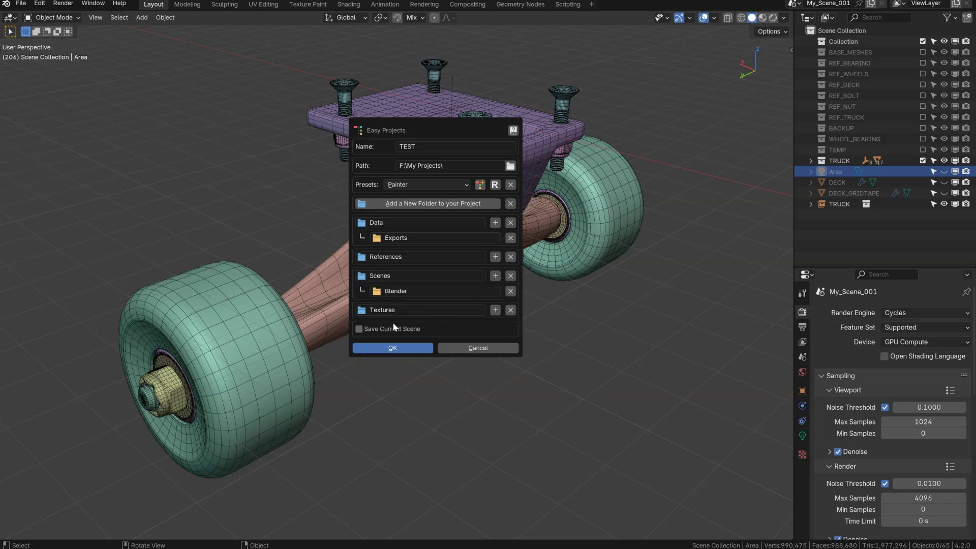
{"action": "left_click", "coordinate": [510, 237]}
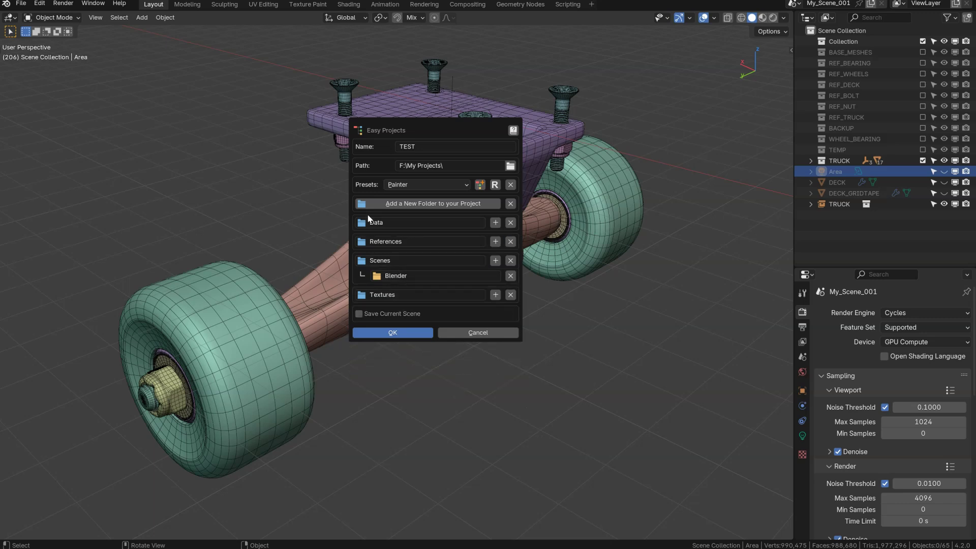
Step: Add two subfolders named Maya and Zbrush to the Scenes folder
{"action": "left_click", "coordinate": [496, 260]}
{"action": "left_click", "coordinate": [447, 290]}
{"action": "type", "text": "Maya"}
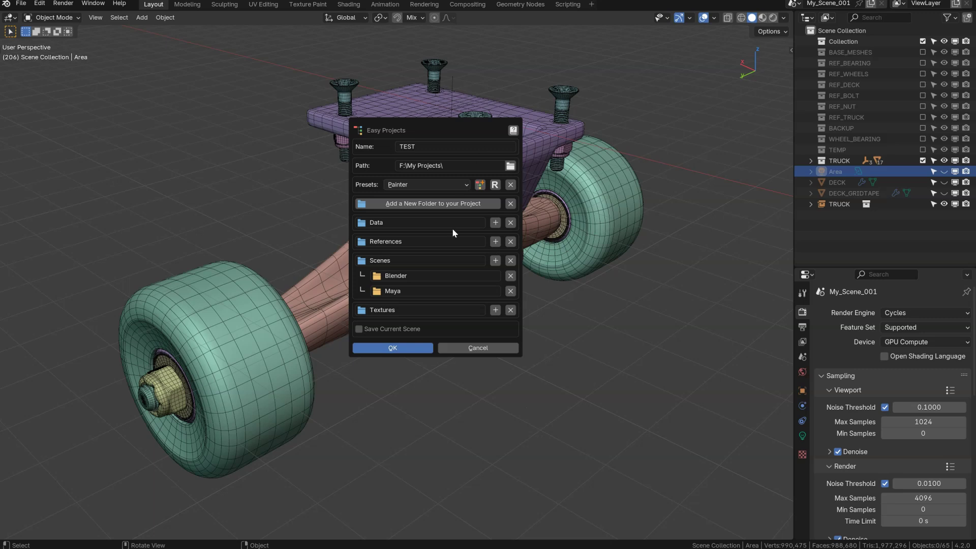
{"action": "left_click", "coordinate": [496, 260]}
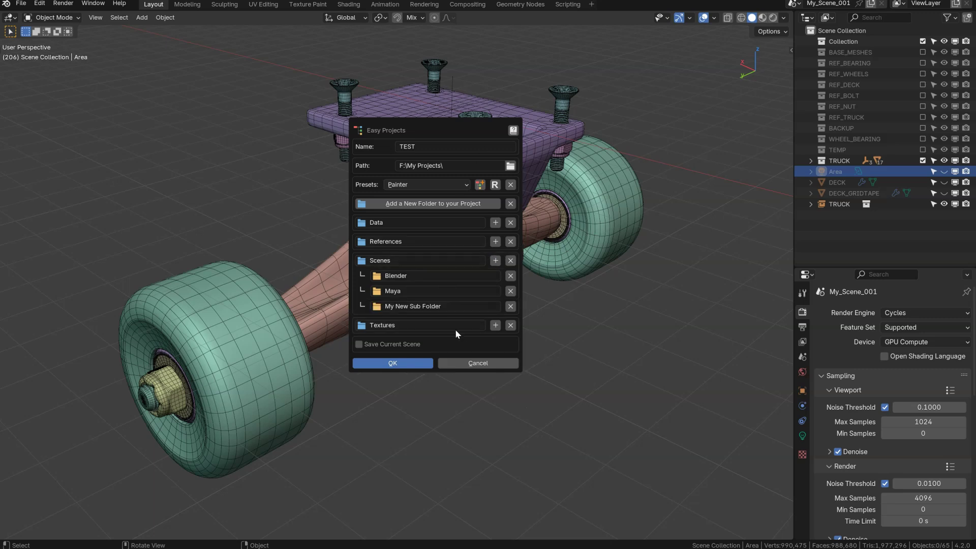
{"action": "left_click", "coordinate": [436, 306]}
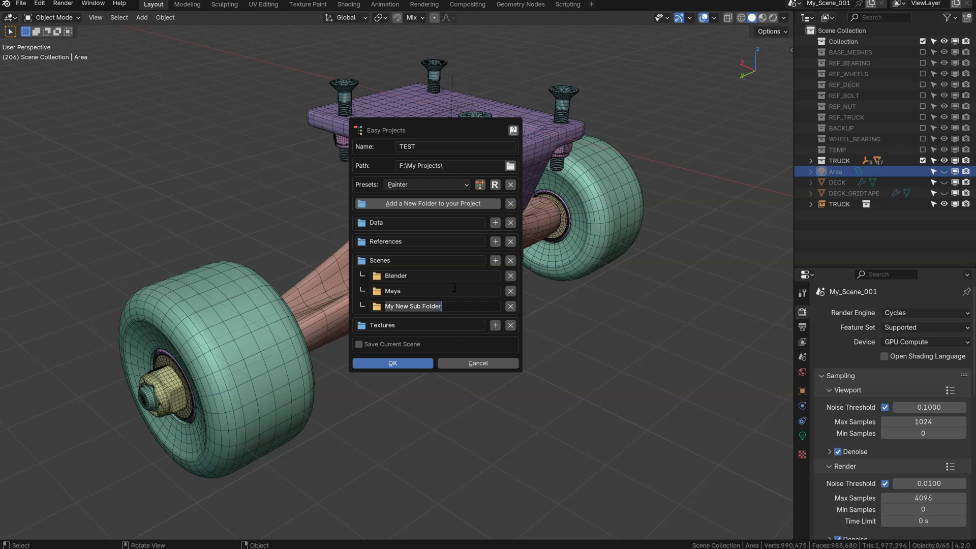
{"action": "type", "text": "Zbrush"}
Step: Add two subfolders named Wireframes and PSD to the Textures folder
{"action": "left_click", "coordinate": [496, 326]}
{"action": "left_click", "coordinate": [412, 342]}
{"action": "type", "text": "Wireframes"}
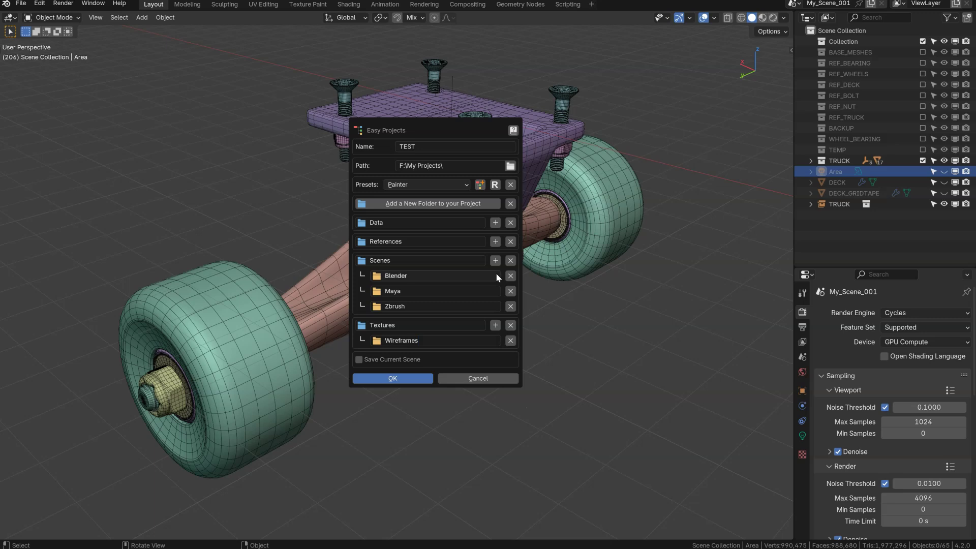
{"action": "left_click", "coordinate": [495, 325]}
{"action": "left_click", "coordinate": [460, 355]}
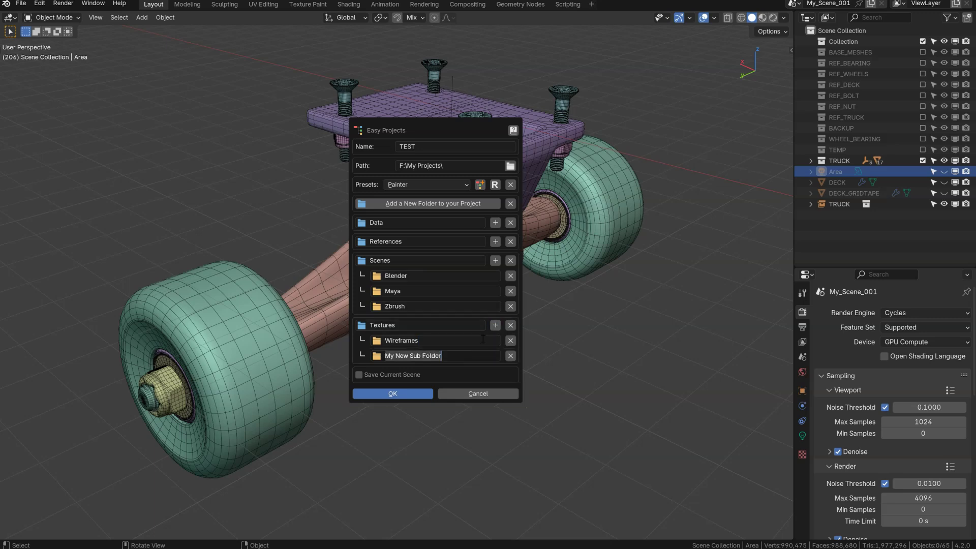
{"action": "type", "text": "Ps"}
{"action": "key", "text": "BackSpace"}
{"action": "type", "text": "SD"}
{"action": "key", "text": "Return"}
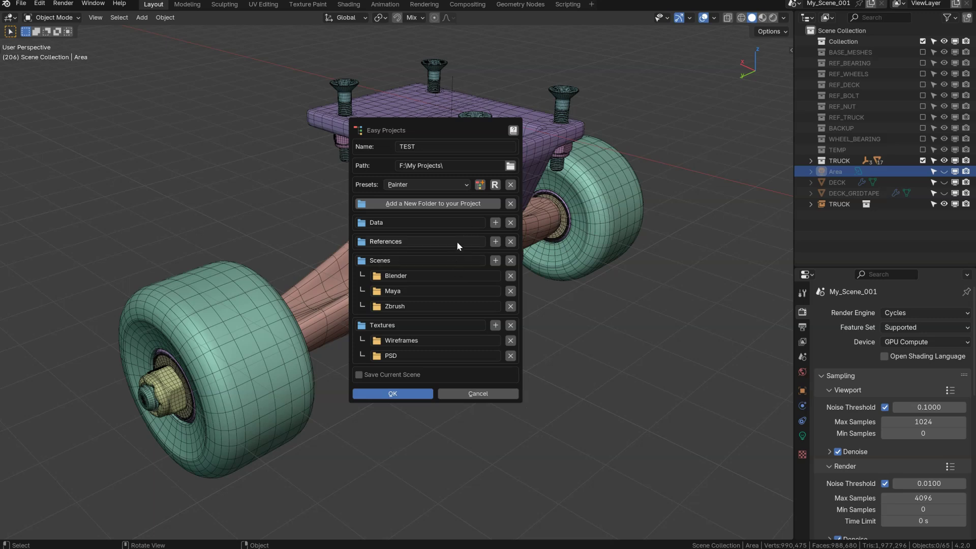
Step: Save the customized project folder structure as a preset named preset_1
{"action": "left_click", "coordinate": [480, 185]}
{"action": "left_click", "coordinate": [521, 187]}
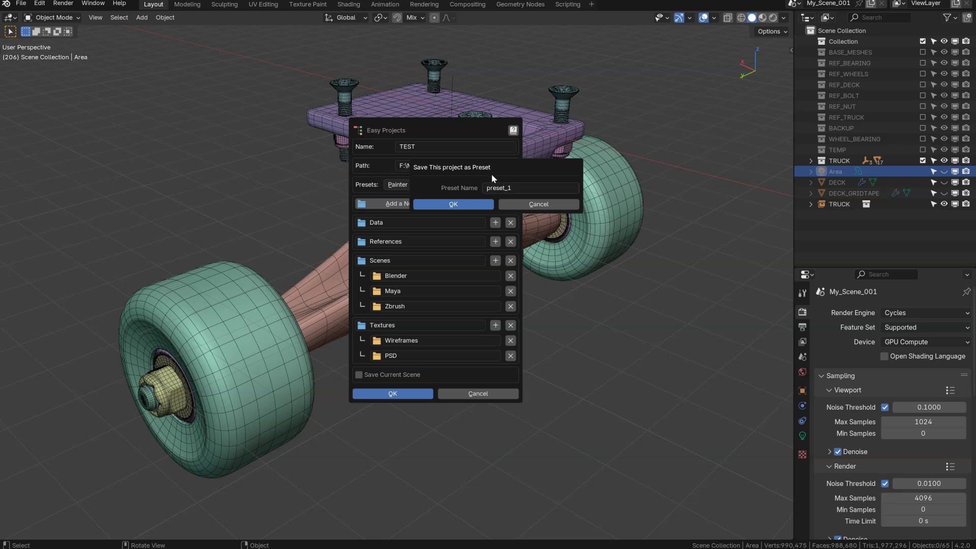
{"action": "left_click", "coordinate": [449, 205]}
Step: Switch through the Basic, Basic + and Painter presets, ending with the saved preset_1 loaded
{"action": "left_click", "coordinate": [413, 184]}
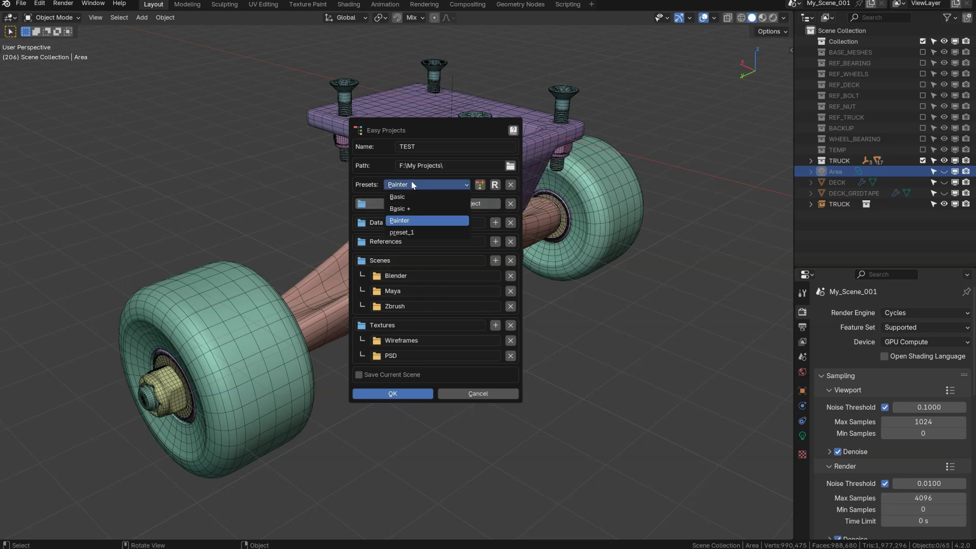
{"action": "left_click", "coordinate": [402, 197]}
{"action": "left_click", "coordinate": [403, 184]}
{"action": "left_click", "coordinate": [402, 208]}
{"action": "left_click", "coordinate": [409, 186]}
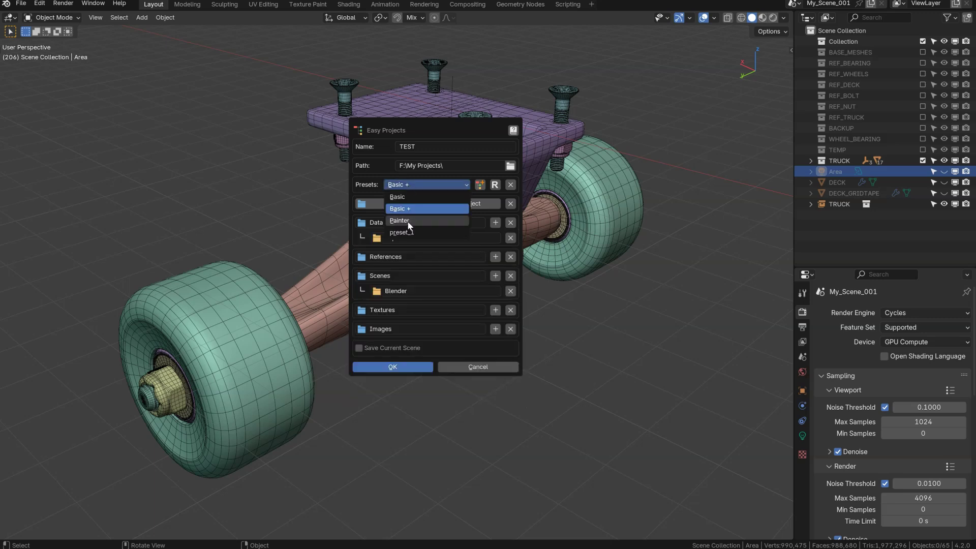
{"action": "left_click", "coordinate": [406, 220]}
{"action": "left_click", "coordinate": [410, 186]}
{"action": "left_click", "coordinate": [412, 233]}
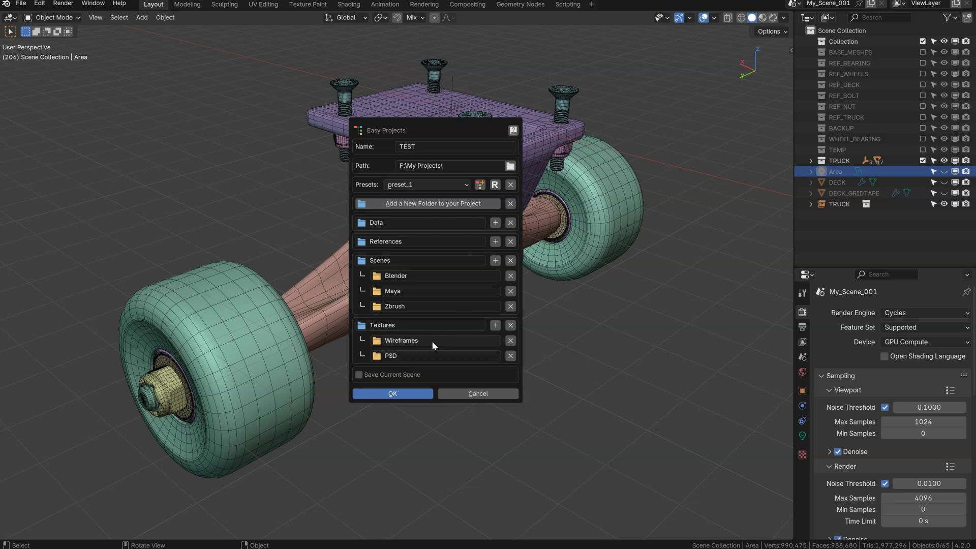
Step: Enable saving the current scene with Scenes/Blender as its destination and submit the project
{"action": "left_click", "coordinate": [360, 374]}
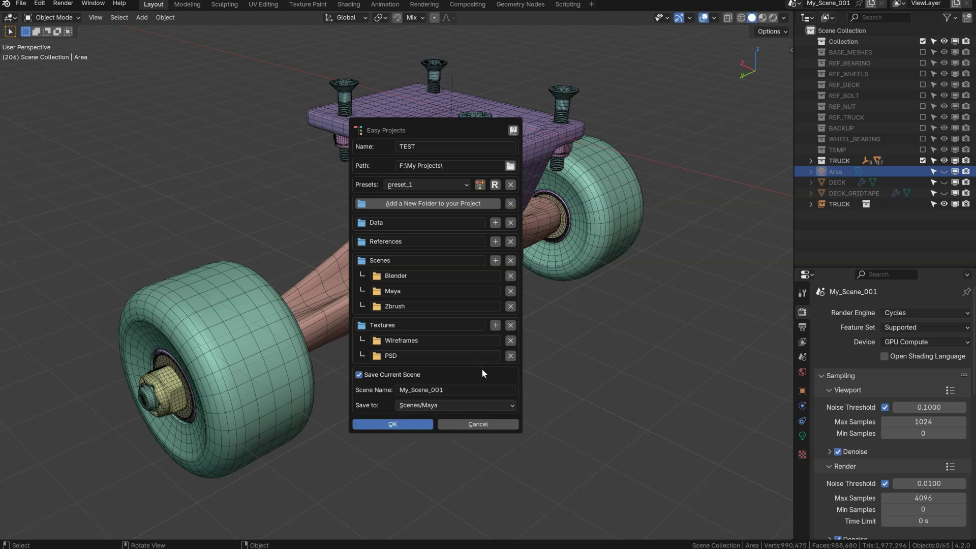
{"action": "left_click", "coordinate": [424, 407]}
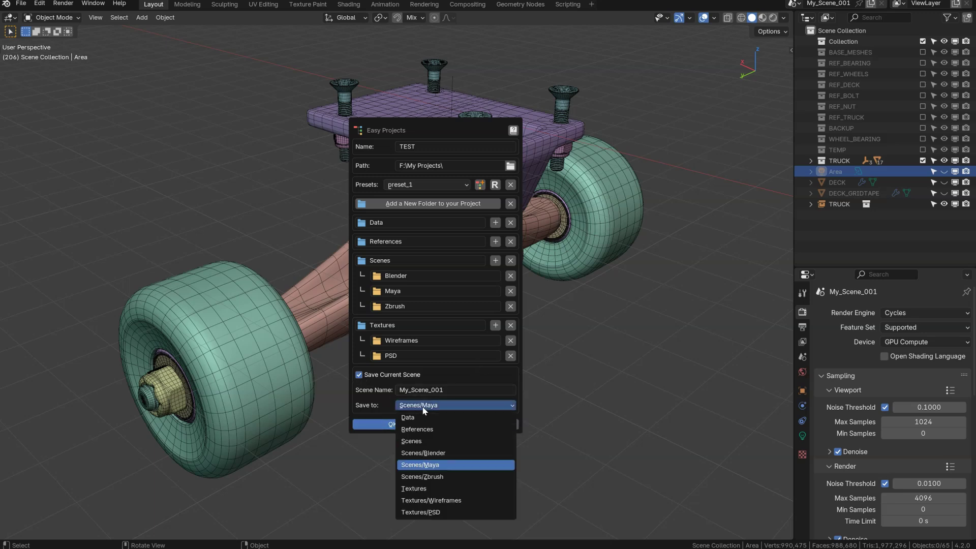
{"action": "left_click", "coordinate": [424, 453]}
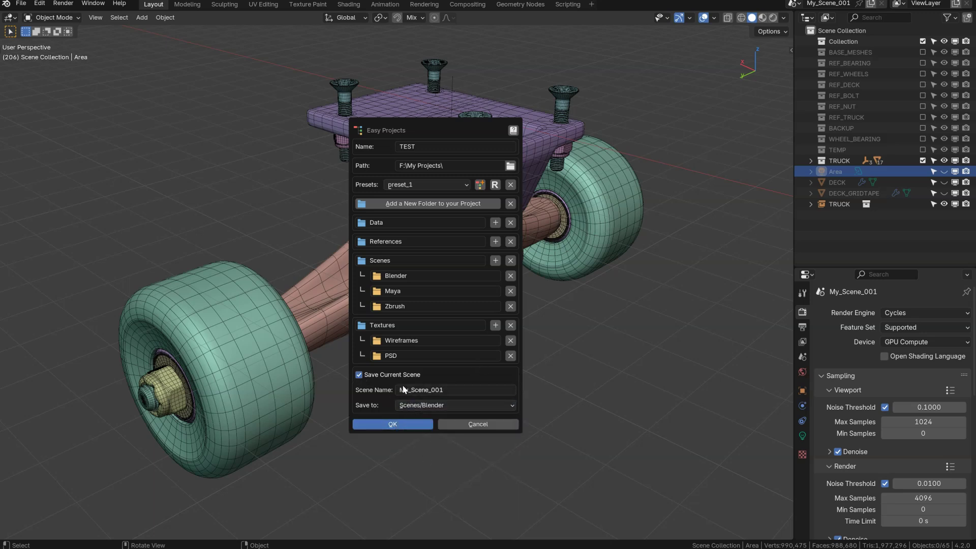
{"action": "left_click", "coordinate": [392, 424]}
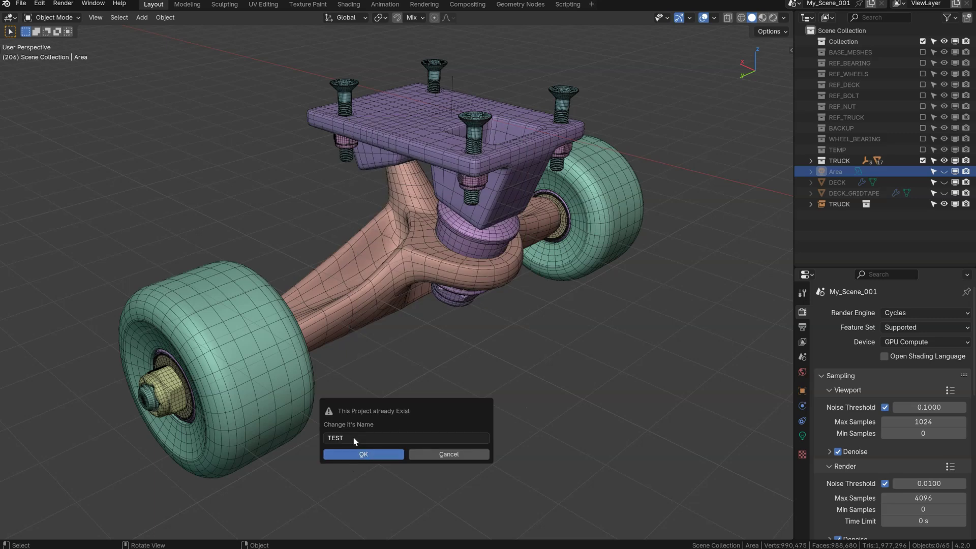
Step: Rename the duplicate project as TEST_2 and confirm its creation
{"action": "left_click", "coordinate": [367, 438]}
{"action": "left_click", "coordinate": [367, 438]}
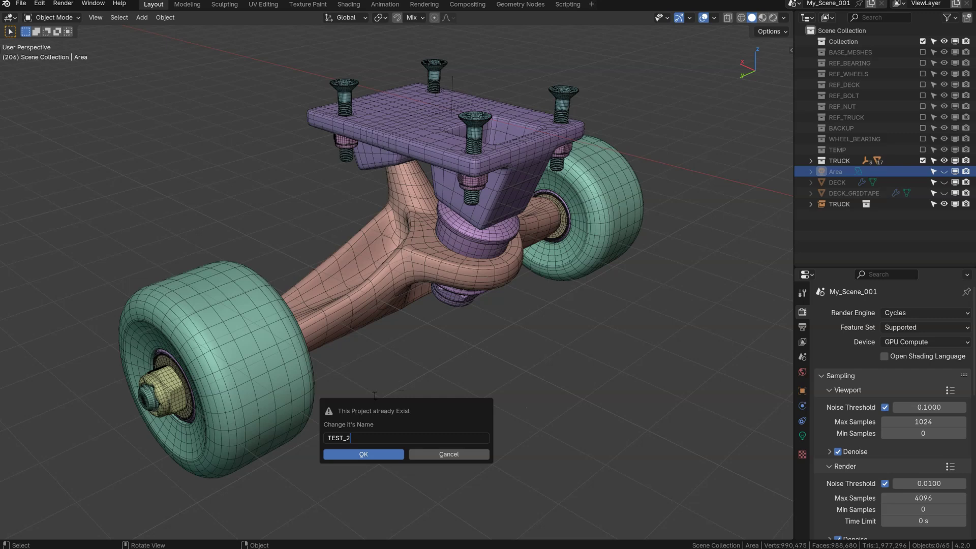
{"action": "left_click", "coordinate": [370, 454]}
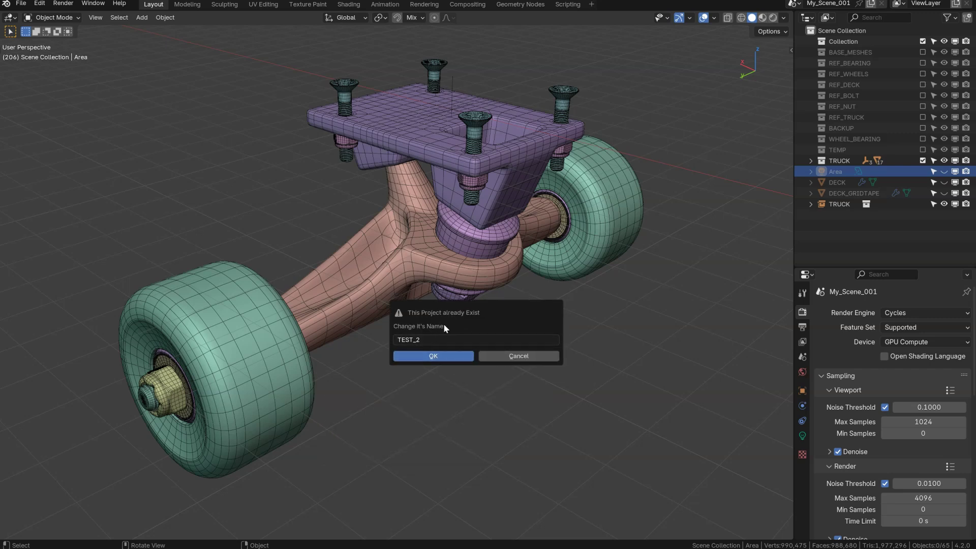
{"action": "left_click", "coordinate": [430, 357]}
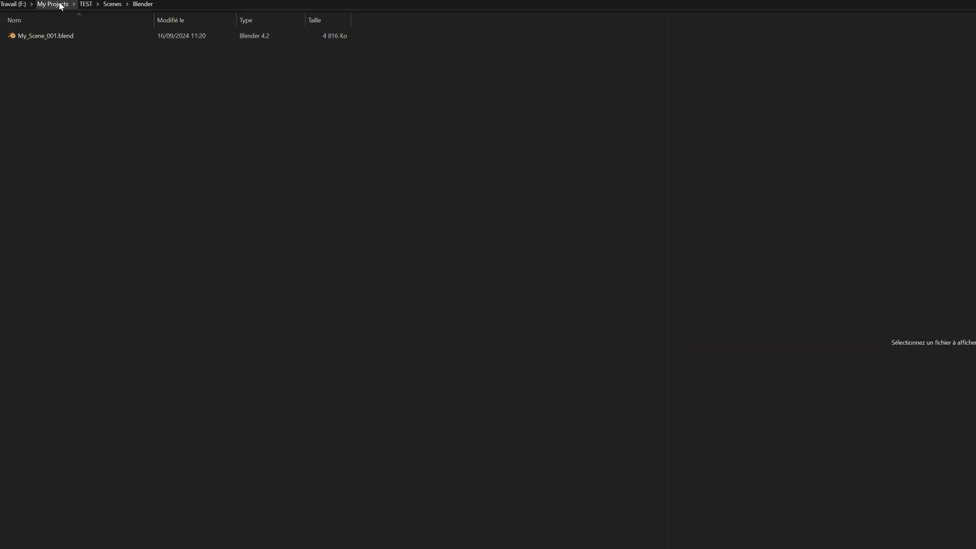
Step: Browse in My Projects to the Blender subfolder of TEST_2's Scenes folder to check the saved scene file
{"action": "left_click", "coordinate": [59, 5]}
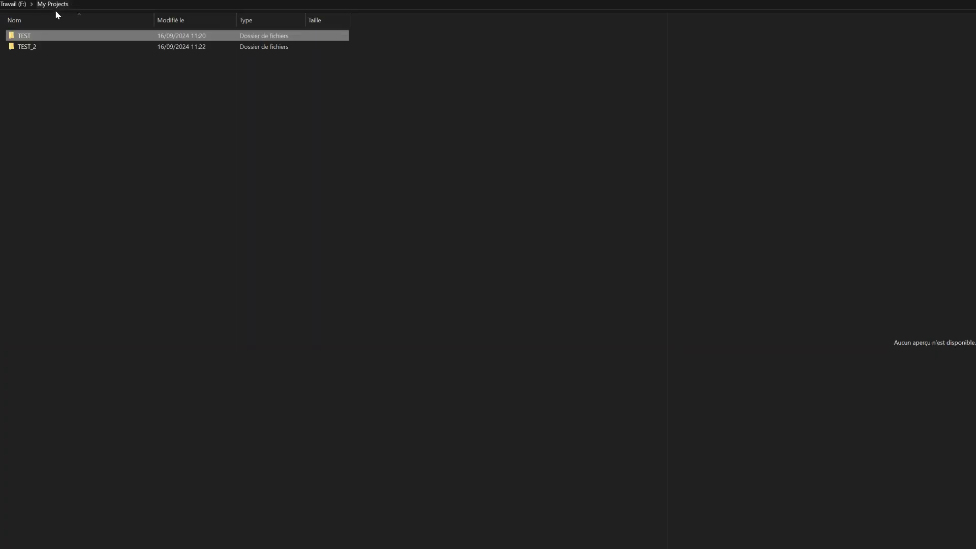
{"action": "double_click", "coordinate": [27, 48]}
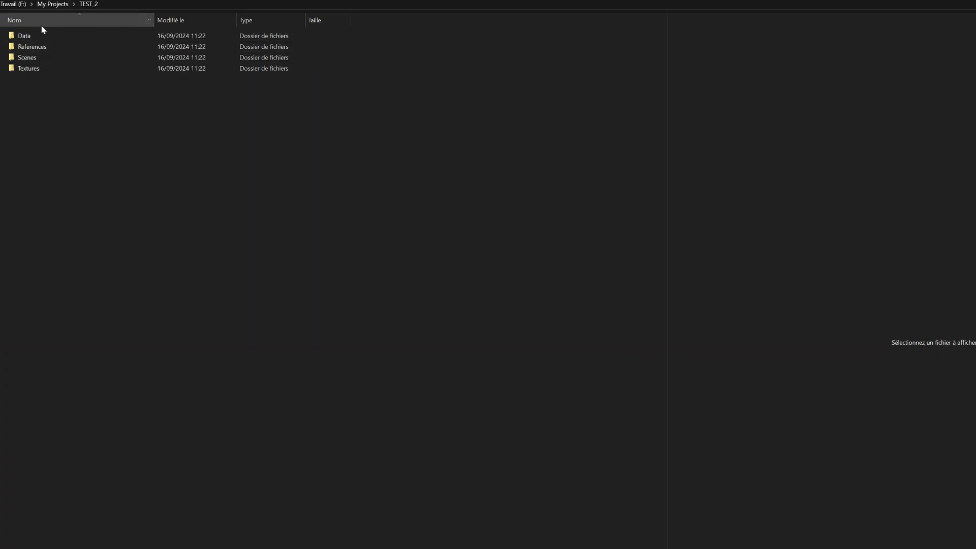
{"action": "double_click", "coordinate": [33, 57]}
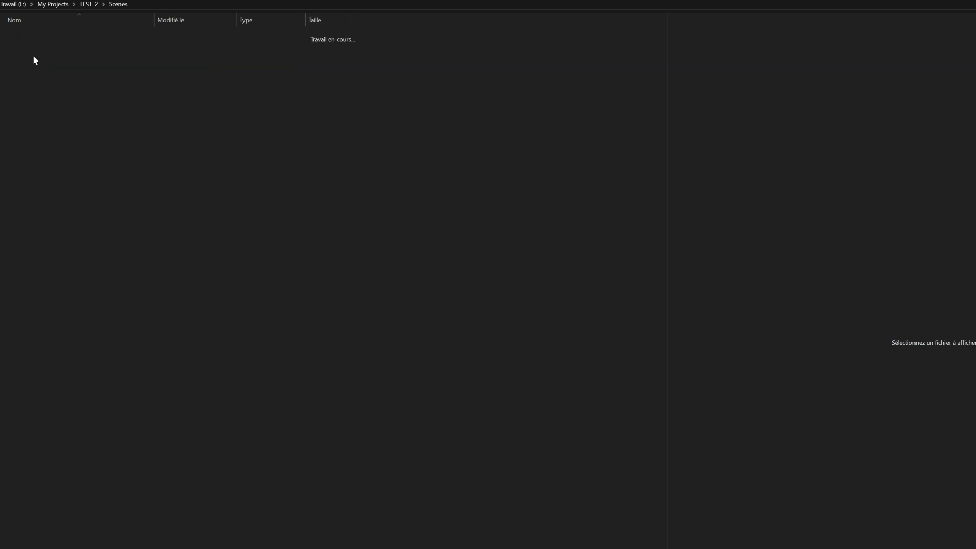
{"action": "double_click", "coordinate": [31, 36]}
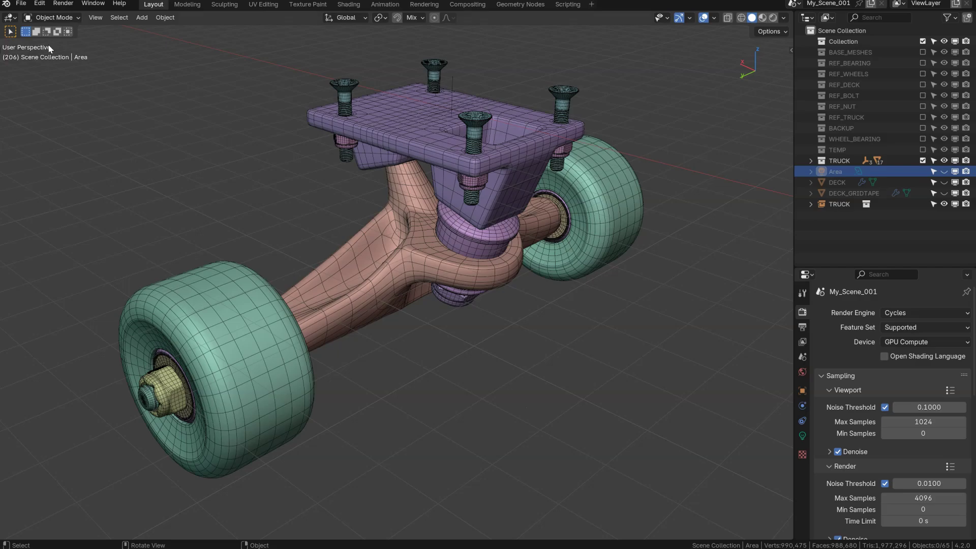
Step: Switch back to Blender, reopen the Easy Projects dialog and place it in the middle of the viewport
{"action": "left_click", "coordinate": [21, 5]}
{"action": "left_click", "coordinate": [46, 17]}
{"action": "left_click_drag", "start_coordinate": [47, 14], "coordinate": [451, 139]}
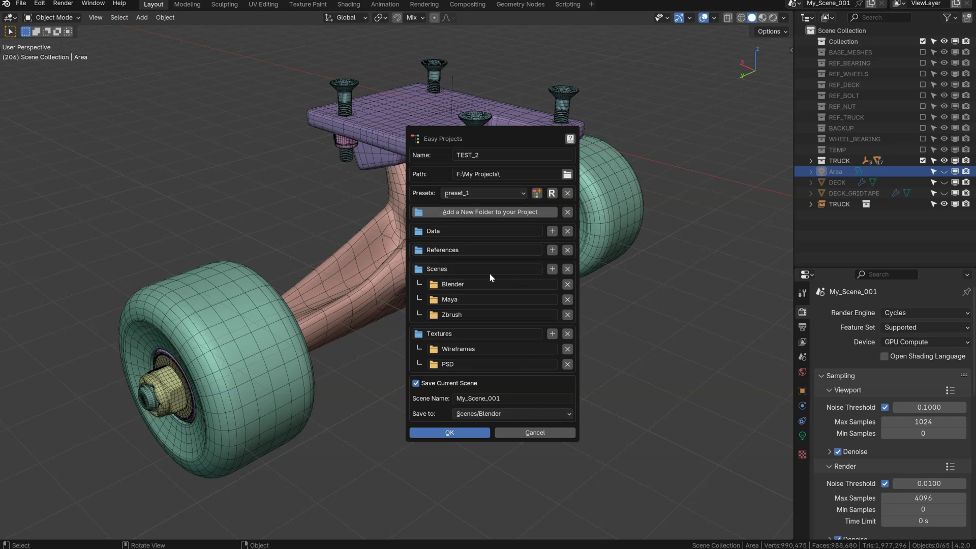
Step: Look through the add-on's built-in documentation on creating the project, presets and saving the scene, and close it
{"action": "left_click", "coordinate": [570, 138]}
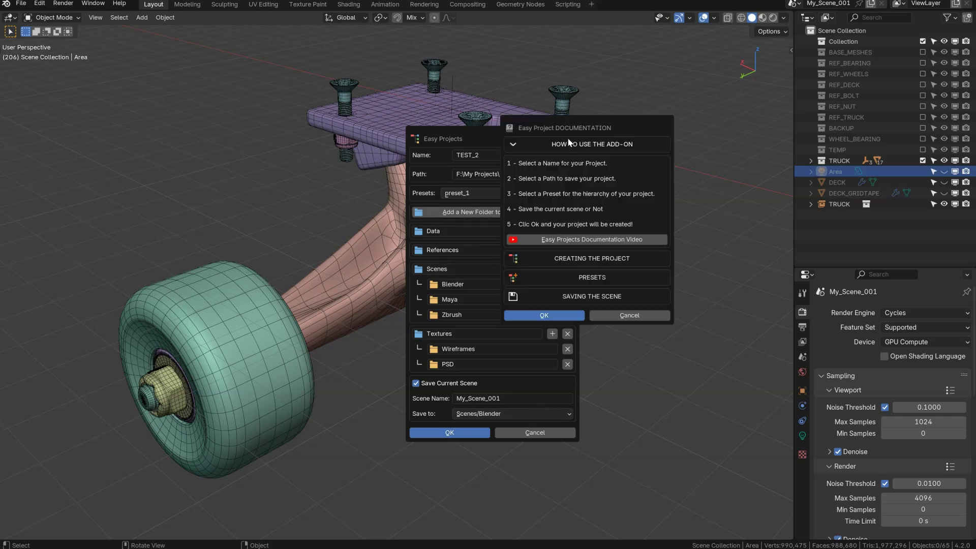
{"action": "left_click", "coordinate": [564, 264]}
{"action": "left_click", "coordinate": [564, 260]}
{"action": "left_click", "coordinate": [565, 275]}
{"action": "left_click", "coordinate": [565, 276]}
{"action": "left_click", "coordinate": [566, 296]}
{"action": "left_click", "coordinate": [566, 297]}
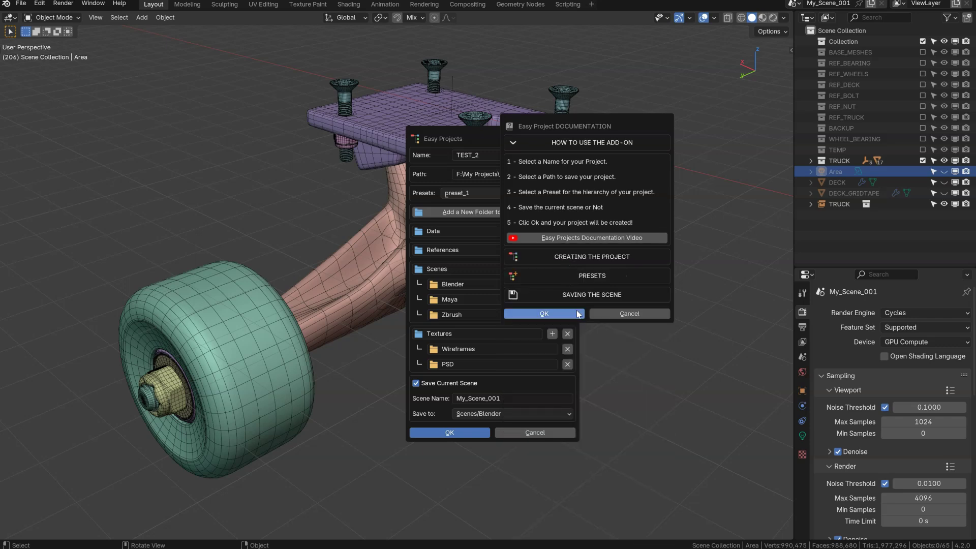
{"action": "left_click", "coordinate": [625, 315]}
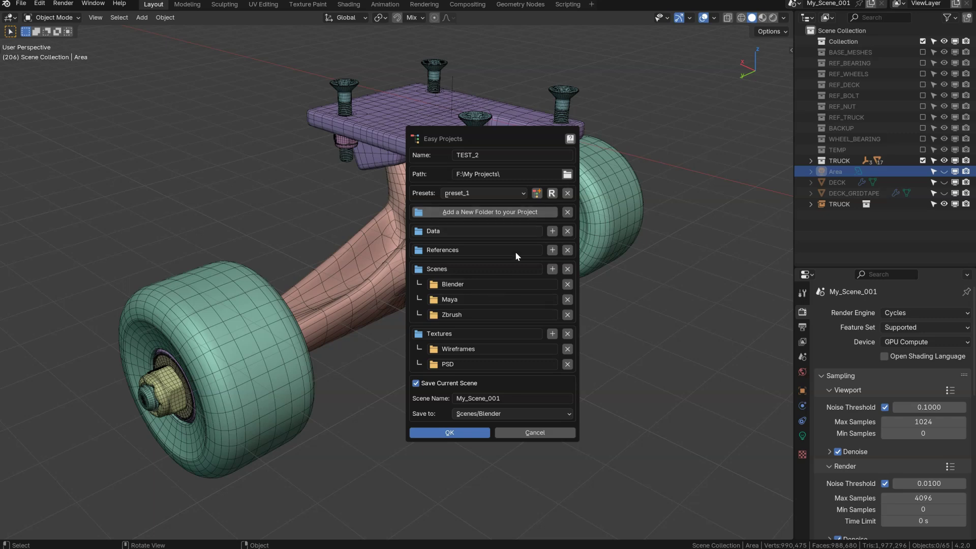
Step: Rename the saved preset preset_1 as Maya
{"action": "left_click", "coordinate": [554, 195]}
{"action": "left_click", "coordinate": [552, 198]}
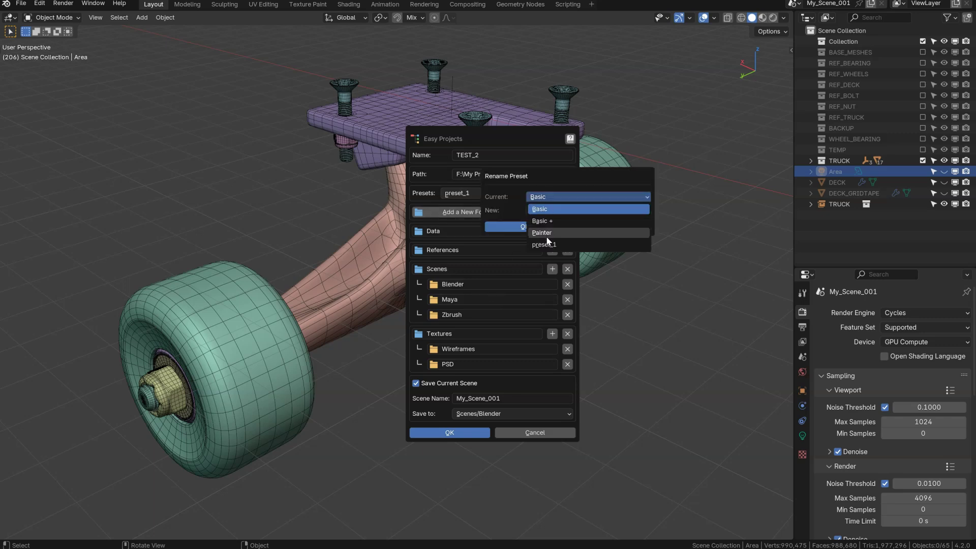
{"action": "left_click", "coordinate": [546, 250]}
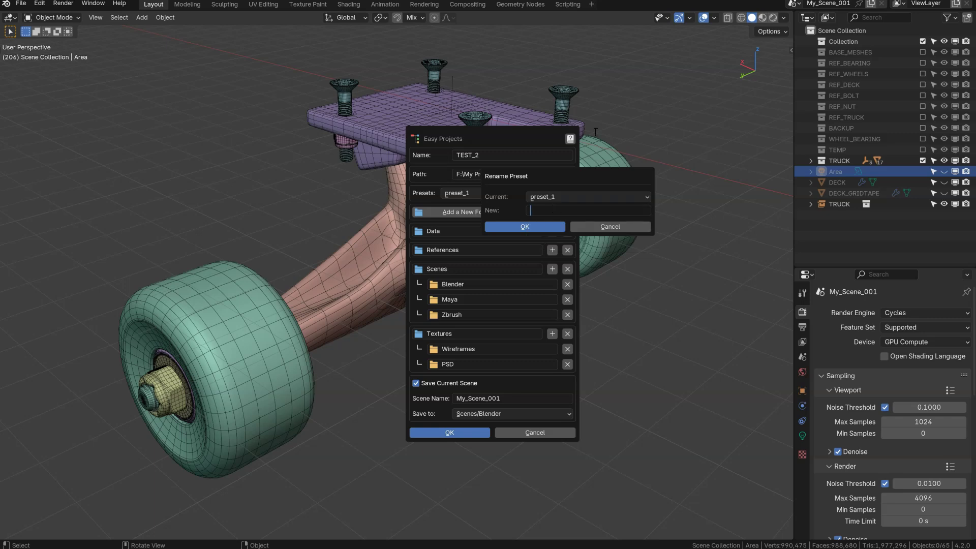
{"action": "type", "text": "Maya"}
{"action": "left_click", "coordinate": [516, 226]}
Step: Load the renamed Maya preset and switch the project to the Basic preset
{"action": "left_click", "coordinate": [472, 193]}
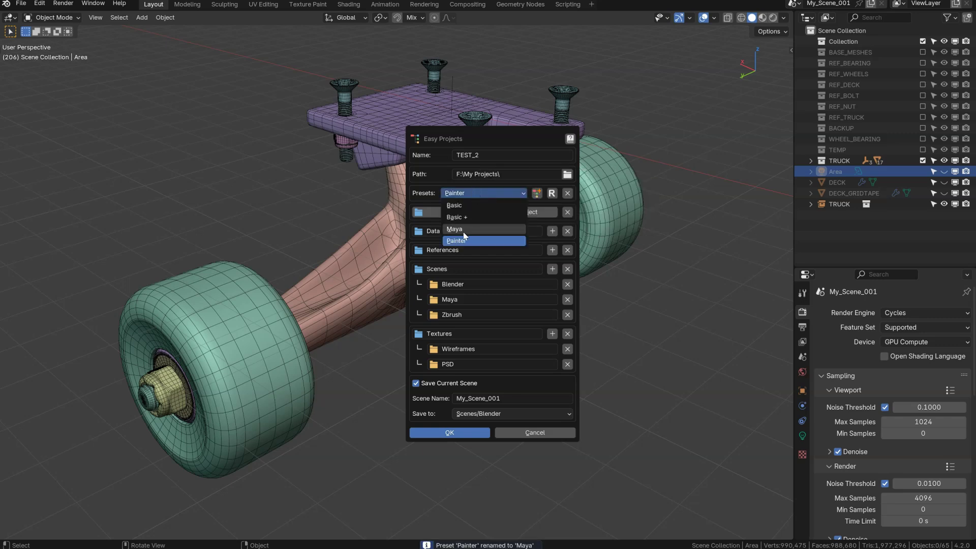
{"action": "left_click", "coordinate": [459, 229]}
{"action": "left_click", "coordinate": [465, 193]}
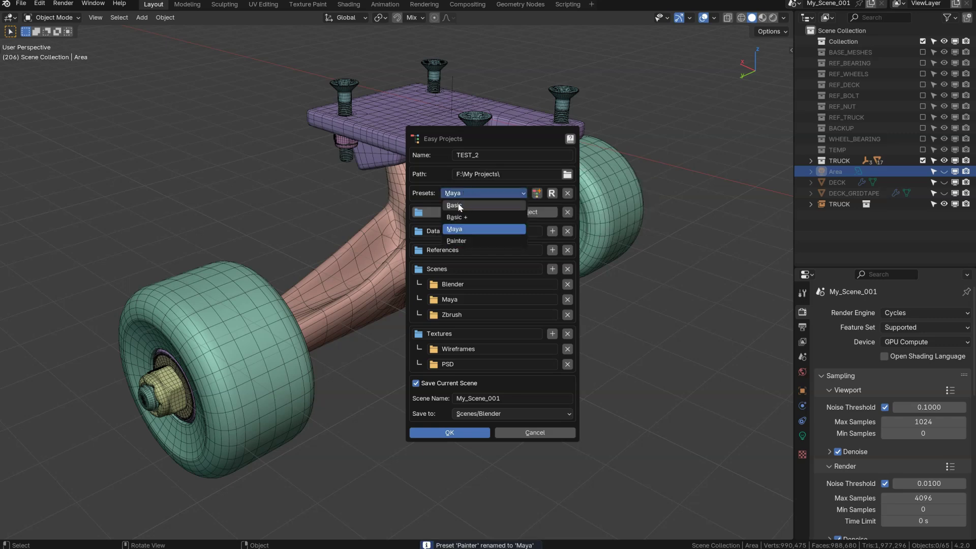
{"action": "left_click", "coordinate": [457, 205]}
Step: Remove the Maya preset, check the remaining presets and close the Easy Projects dialog without creating a project
{"action": "left_click", "coordinate": [566, 193]}
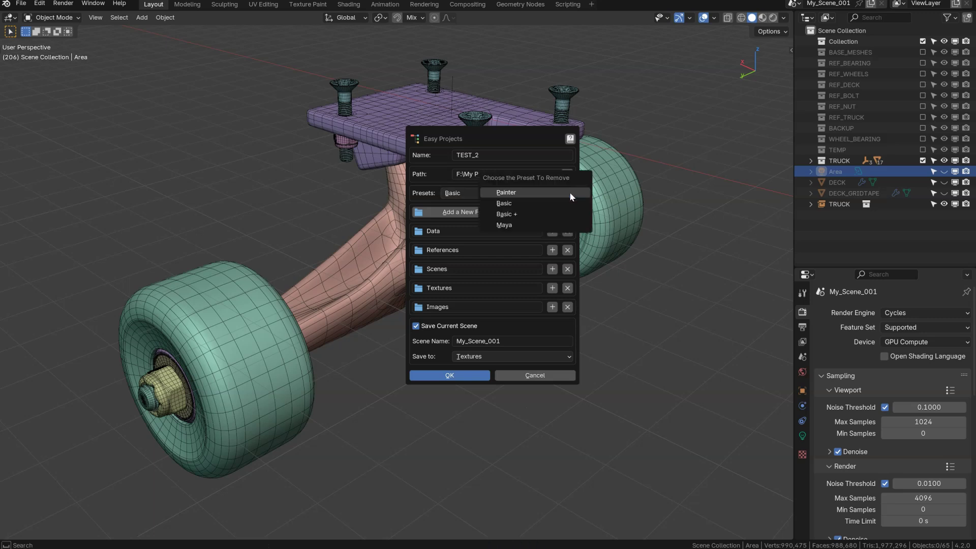
{"action": "left_click", "coordinate": [505, 226]}
{"action": "left_click", "coordinate": [483, 193]}
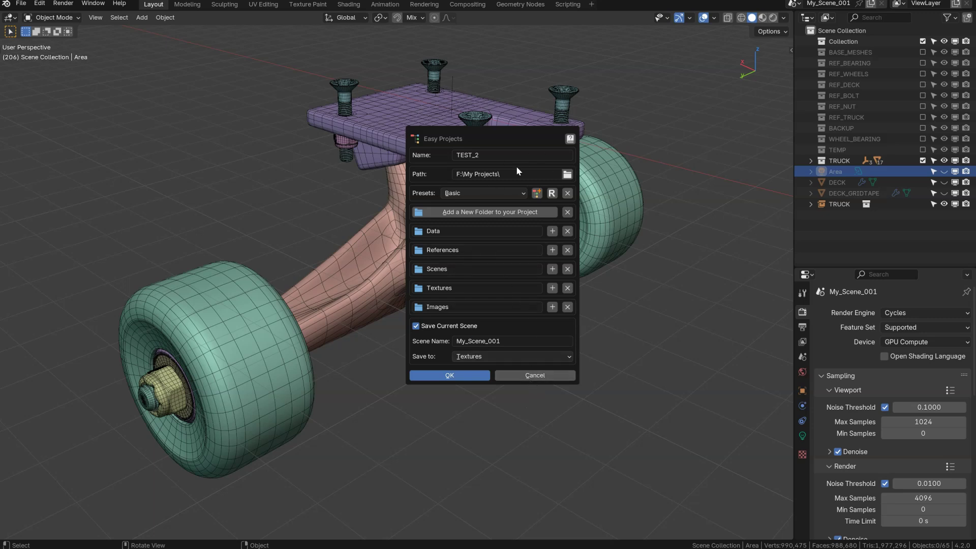
{"action": "left_click", "coordinate": [525, 376]}
Step: Open the Easy Projects add-on's preferences, centre the preferences window and check for add-on updates
{"action": "left_click", "coordinate": [39, 3]}
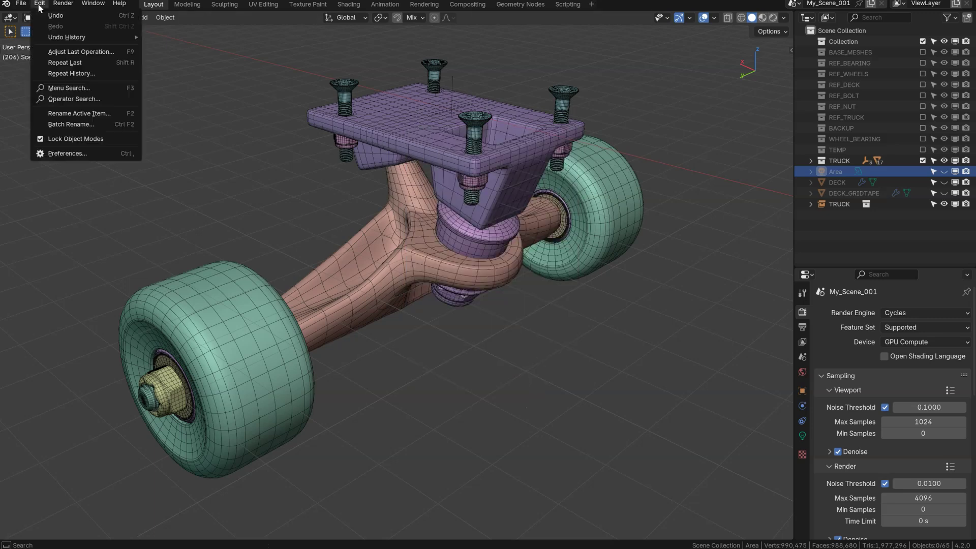
{"action": "left_click", "coordinate": [81, 154]}
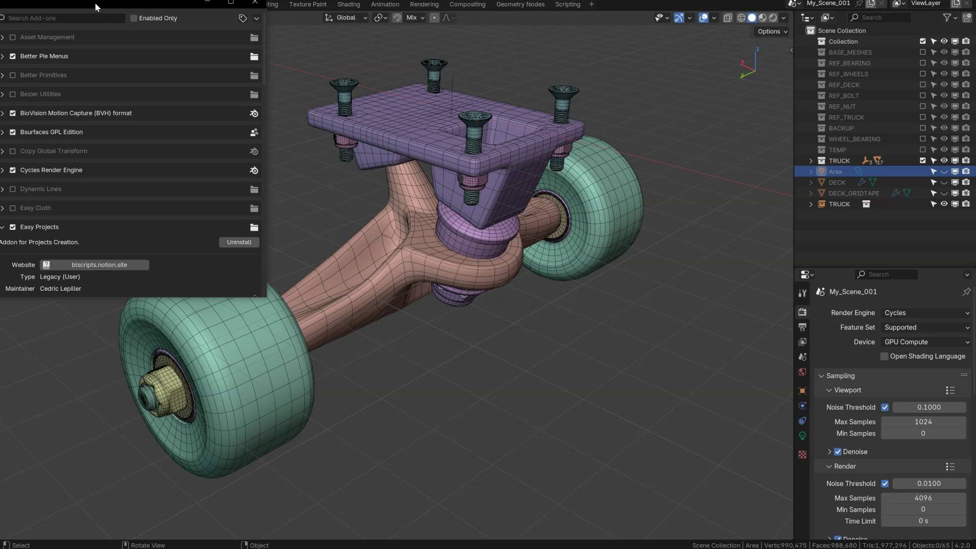
{"action": "left_click_drag", "start_coordinate": [95, 2], "coordinate": [449, 127]}
{"action": "scroll", "coordinate": [457, 344], "scroll_direction": "down", "scroll_amount": 5}
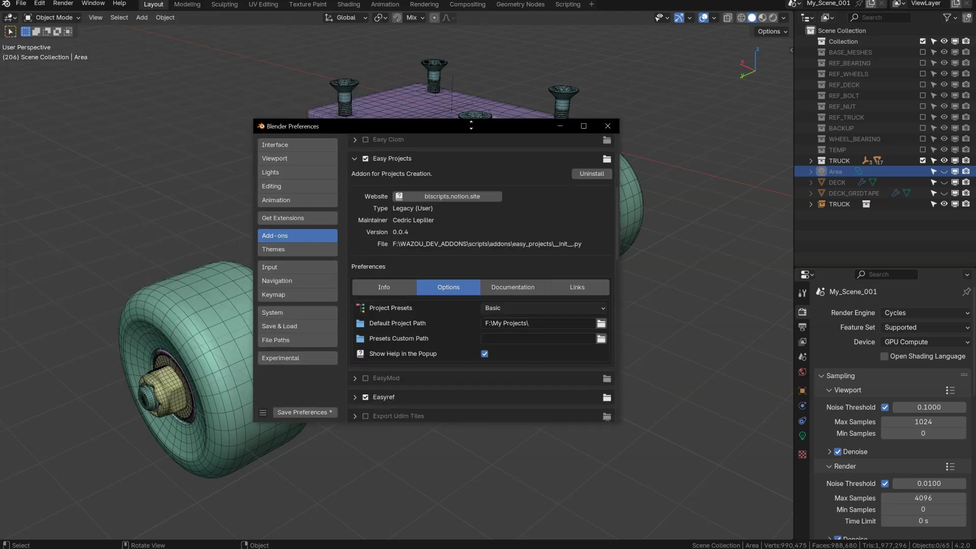
{"action": "scroll", "coordinate": [386, 244], "scroll_direction": "down", "scroll_amount": 2}
{"action": "left_click", "coordinate": [386, 243]}
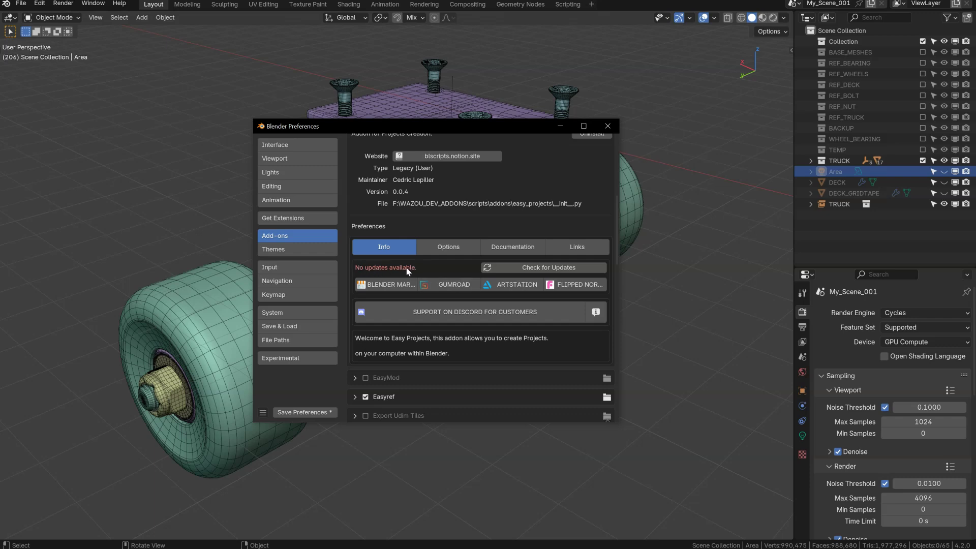
{"action": "left_click", "coordinate": [529, 269]}
Step: Set the add-on's Presets Custom Path option to F:\My Projects\
{"action": "left_click", "coordinate": [436, 246]}
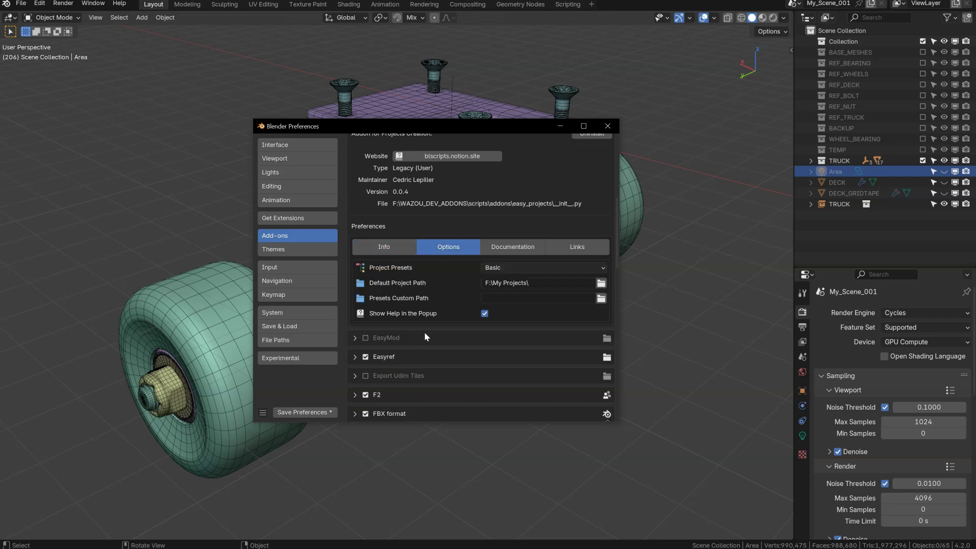
{"action": "left_click", "coordinate": [519, 269]}
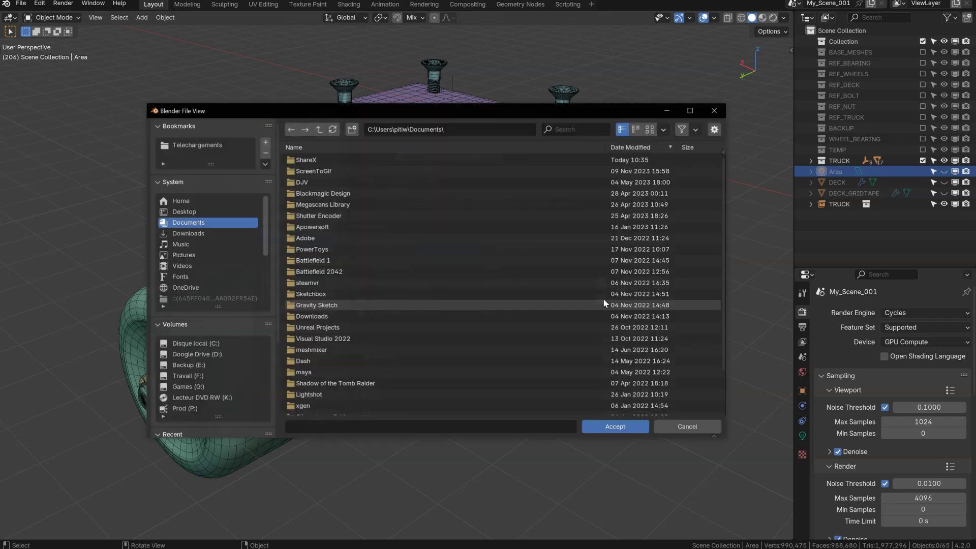
{"action": "left_click", "coordinate": [601, 298]}
{"action": "left_click", "coordinate": [187, 376]}
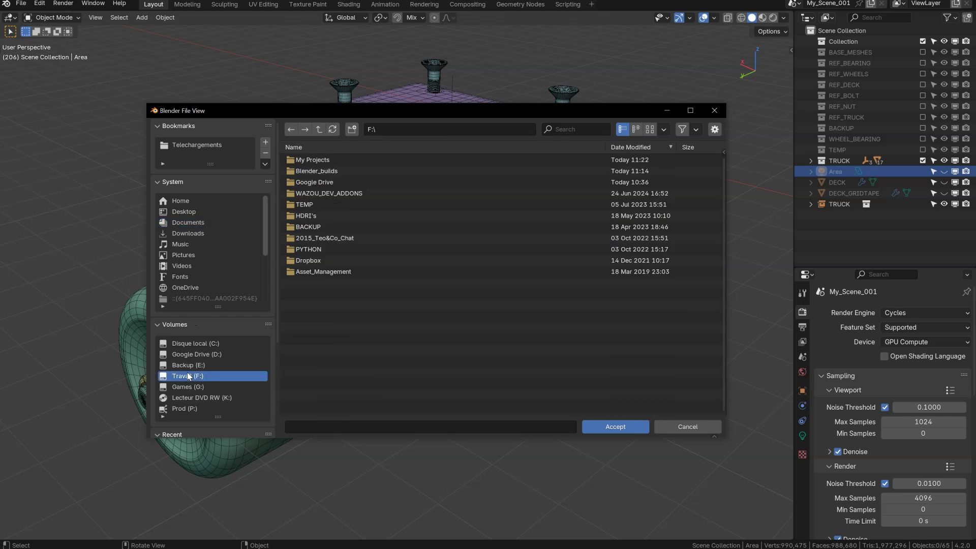
{"action": "double_click", "coordinate": [308, 161]}
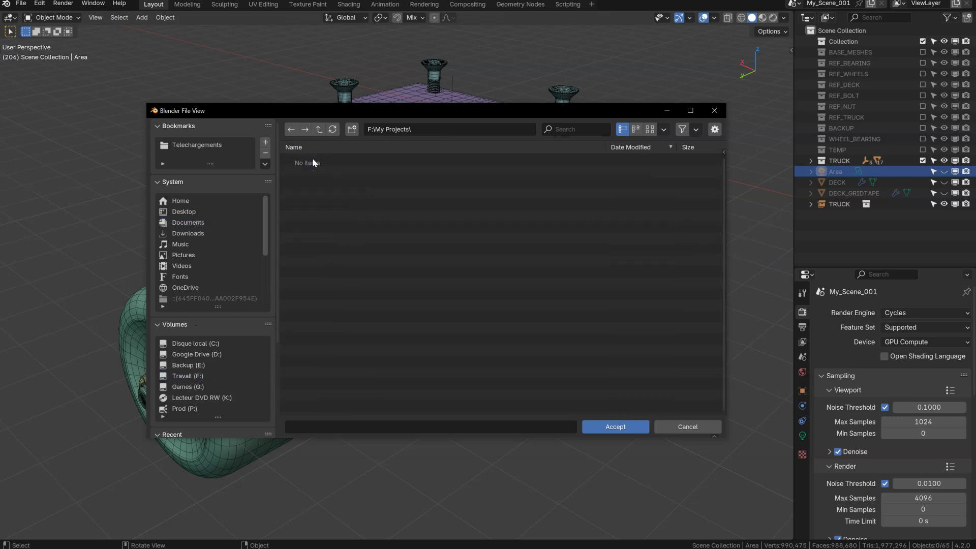
{"action": "left_click", "coordinate": [614, 427]}
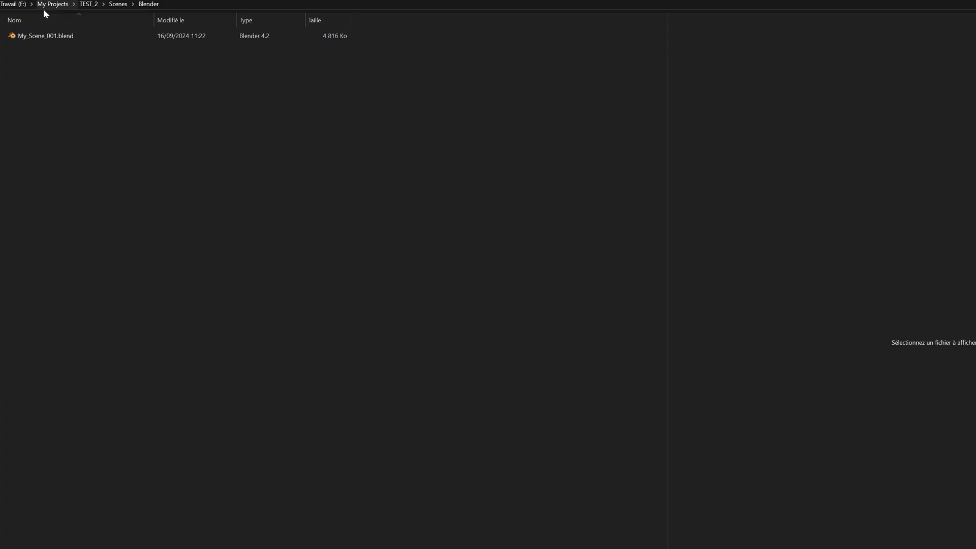
Step: Examine easy_projects_presets.json in the My Projects folder on disk and return to Blender
{"action": "left_click", "coordinate": [45, 6]}
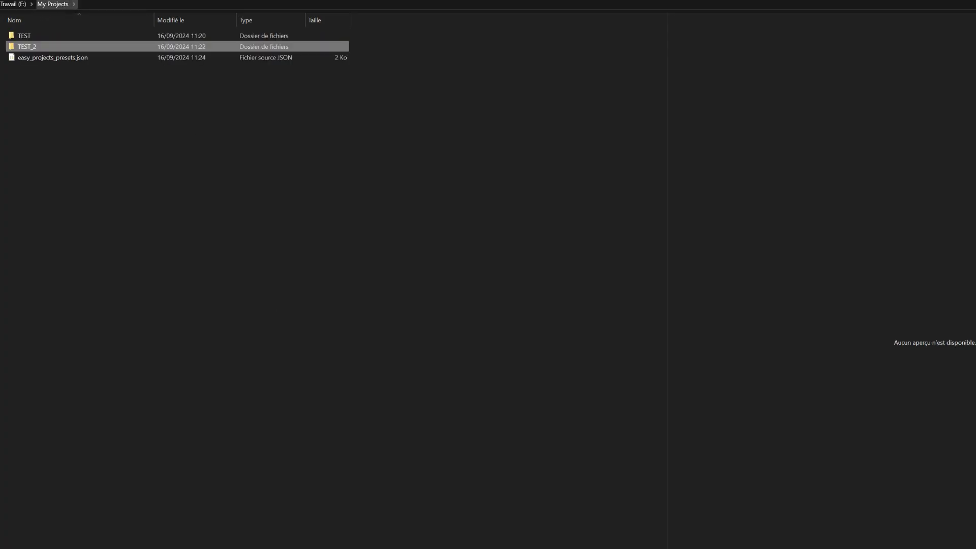
{"action": "double_click", "coordinate": [55, 61]}
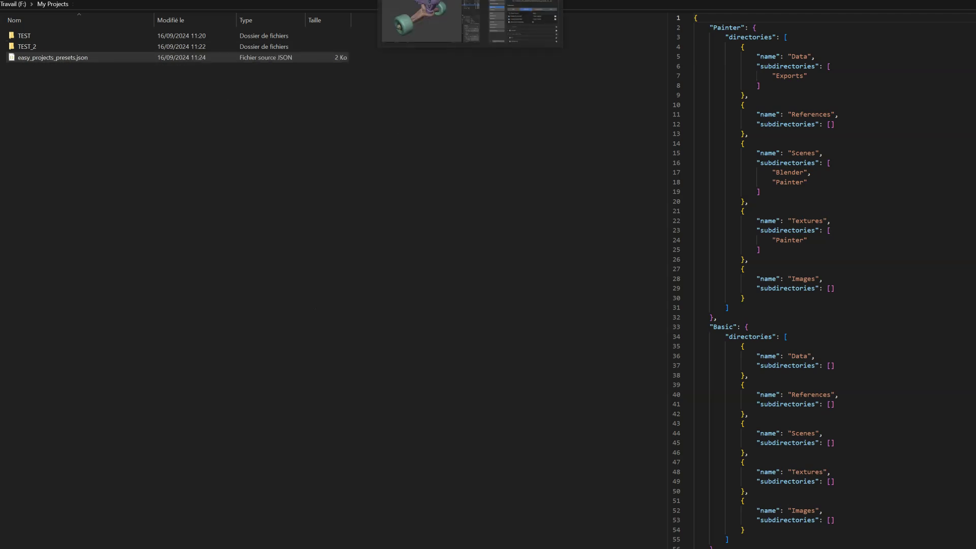
{"action": "left_click", "coordinate": [437, 23]}
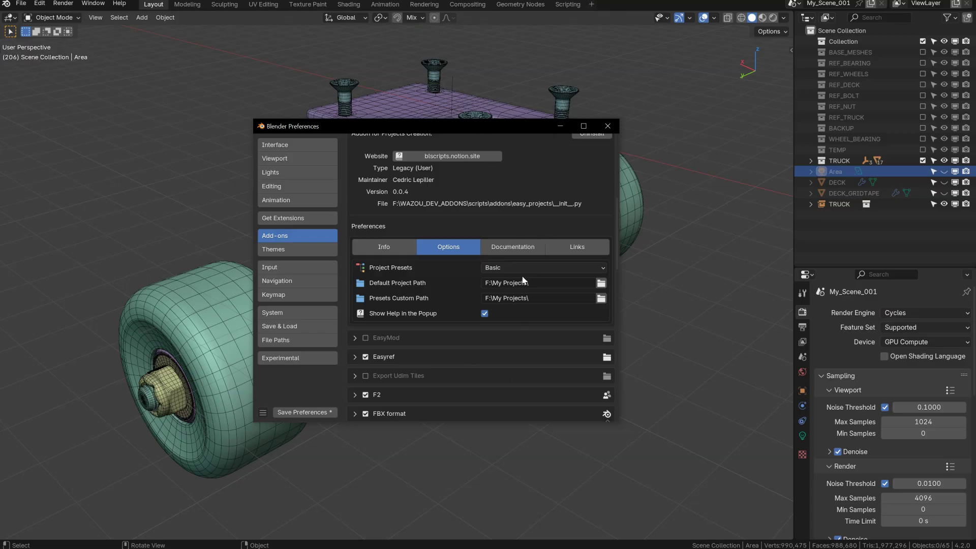
Step: Look through the add-on's Documentation, Links and Info sections and close the preferences
{"action": "left_click", "coordinate": [512, 255]}
{"action": "mouse_move", "coordinate": [467, 312]}
{"action": "middle_mouse_down"}
{"action": "mouse_move", "coordinate": [472, 144]}
{"action": "mouse_move", "coordinate": [463, 299]}
{"action": "middle_mouse_up"}
{"action": "left_click", "coordinate": [575, 235]}
{"action": "scroll", "coordinate": [499, 331], "scroll_direction": "down", "scroll_amount": 5}
{"action": "scroll", "coordinate": [457, 285], "scroll_direction": "up", "scroll_amount": 7}
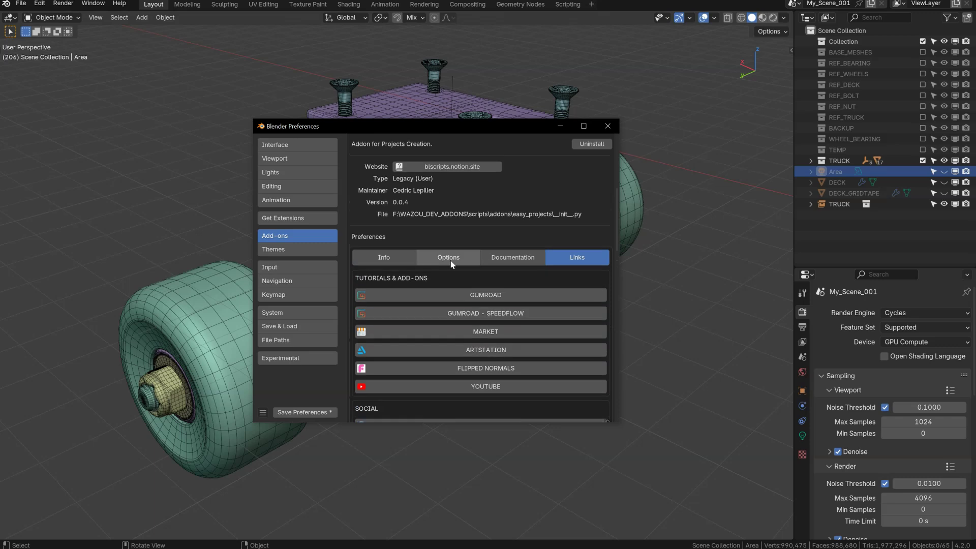
{"action": "left_click", "coordinate": [385, 259]}
{"action": "left_click", "coordinate": [608, 126]}
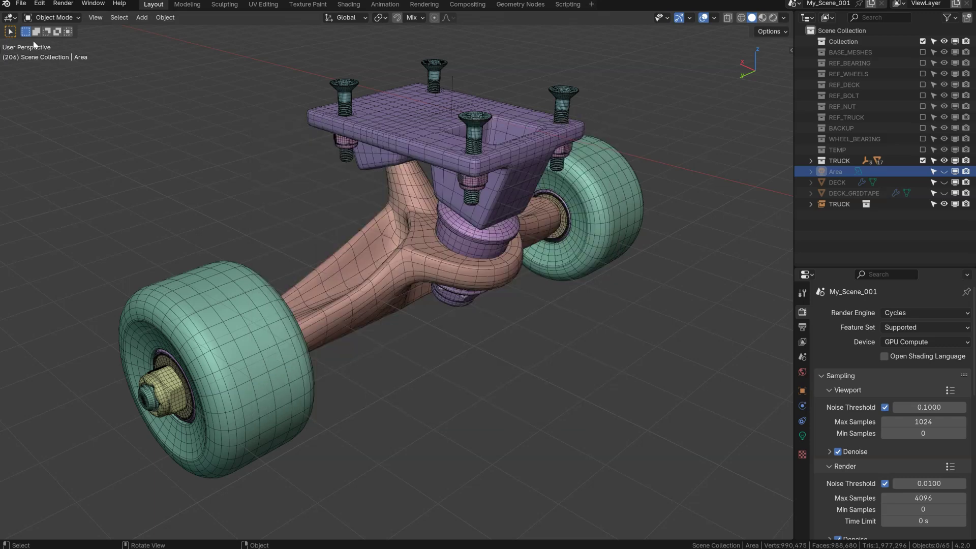
Step: Open the Easy Projects dialog again from the main Blender window and move it over the model
{"action": "left_click", "coordinate": [21, 4]}
{"action": "left_click", "coordinate": [45, 19]}
{"action": "left_click_drag", "start_coordinate": [66, 12], "coordinate": [438, 135]}
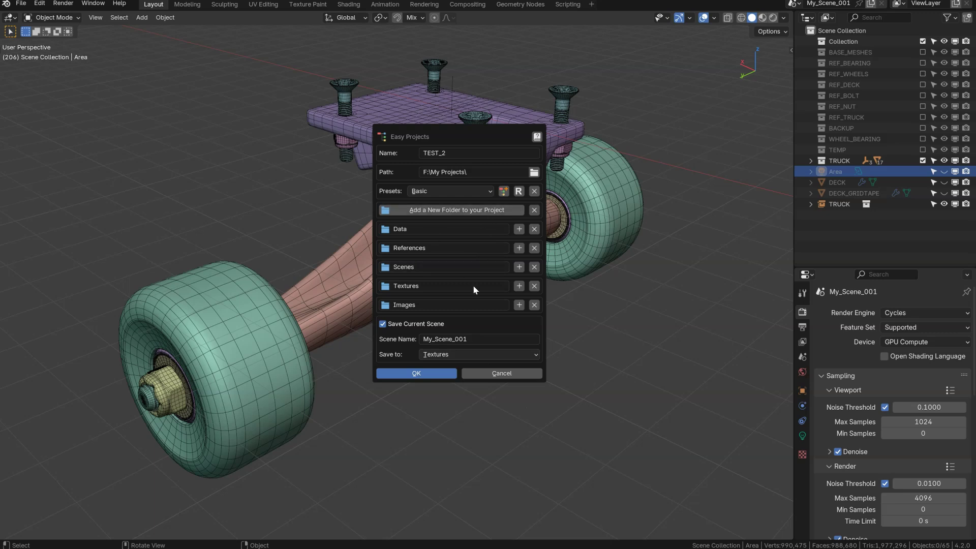
{"action": "left_click_drag", "start_coordinate": [445, 133], "coordinate": [445, 130]}
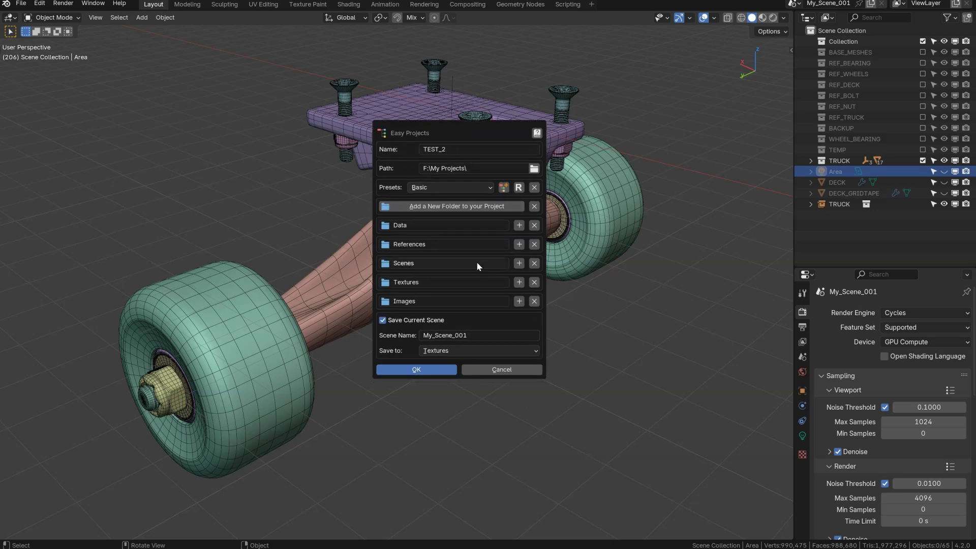